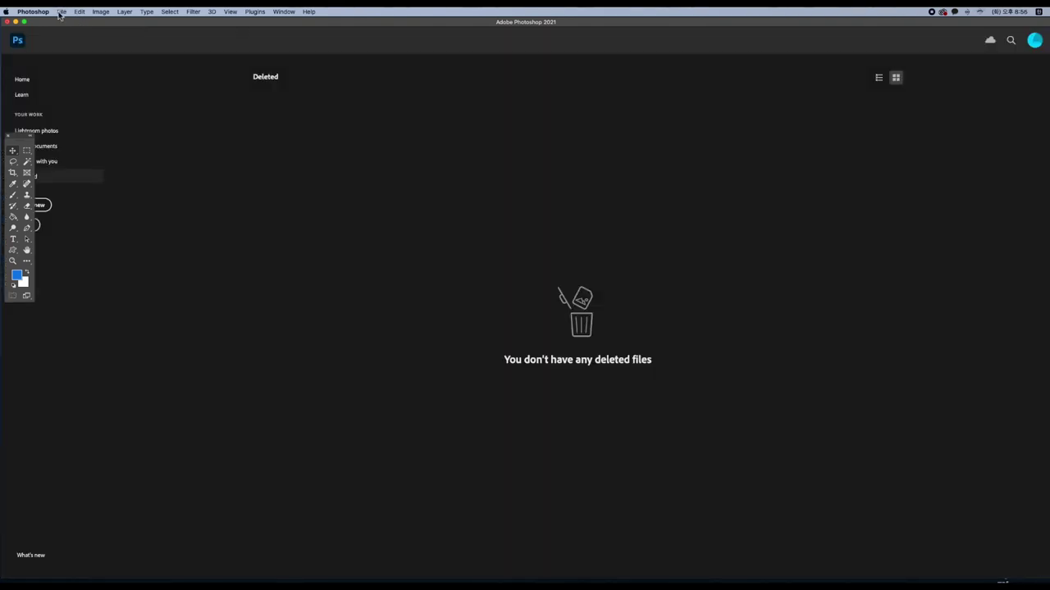
# - Create a 768 × 1024 px portrait document at 72 ppi with a white background, named 포스터 210727
pyautogui.click(61, 11)
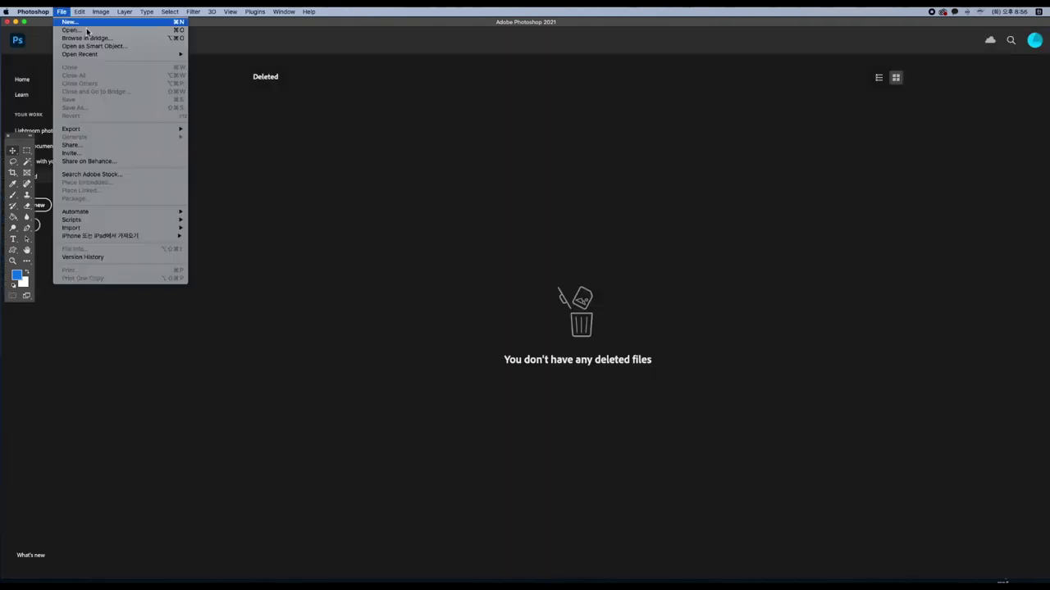
pyautogui.click(86, 23)
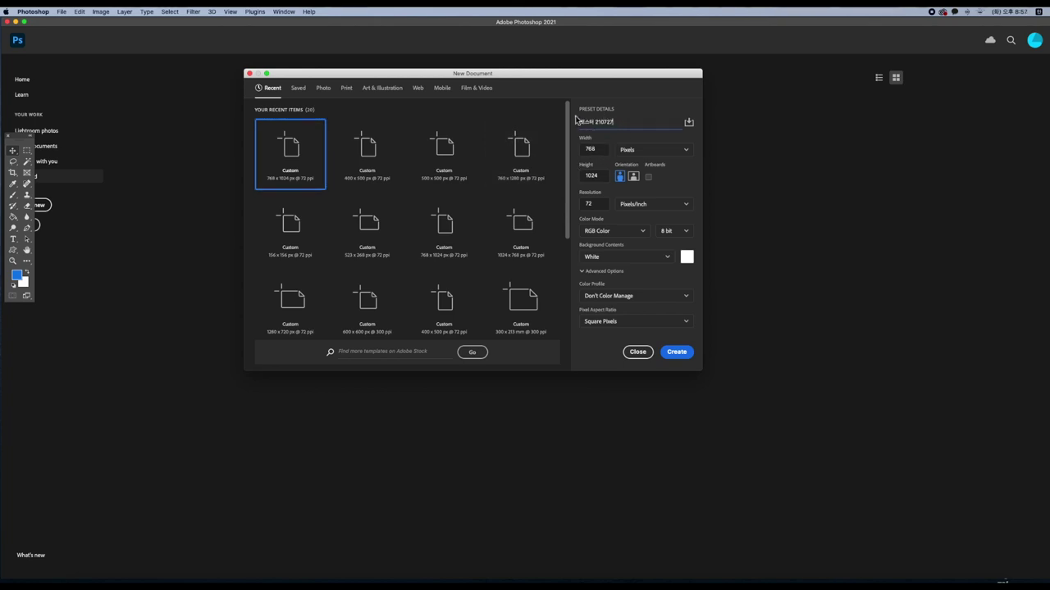
pyautogui.tripleClick(621, 124)
pyautogui.click(622, 124)
pyautogui.click(681, 357)
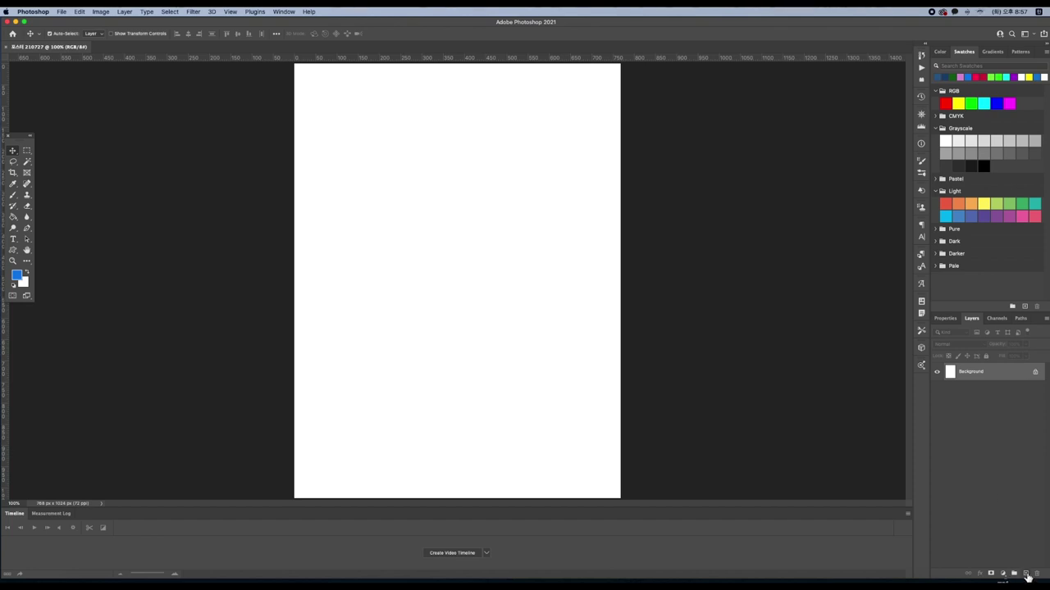
# - Add a new layer and draw a circle about 131 px in diameter just above the middle of the canvas
pyautogui.click(1025, 573)
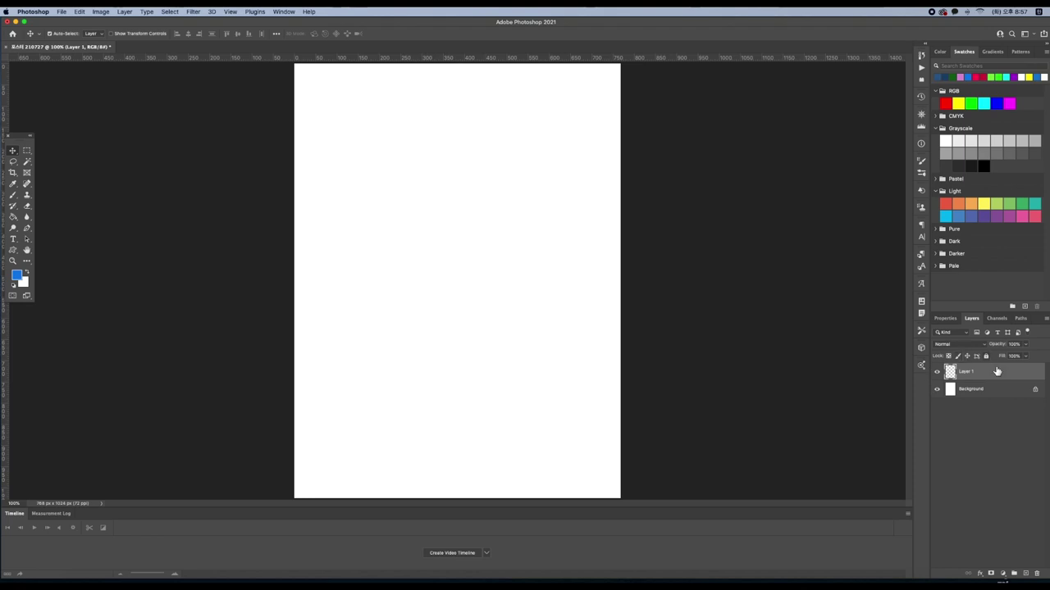
pyautogui.click(12, 249)
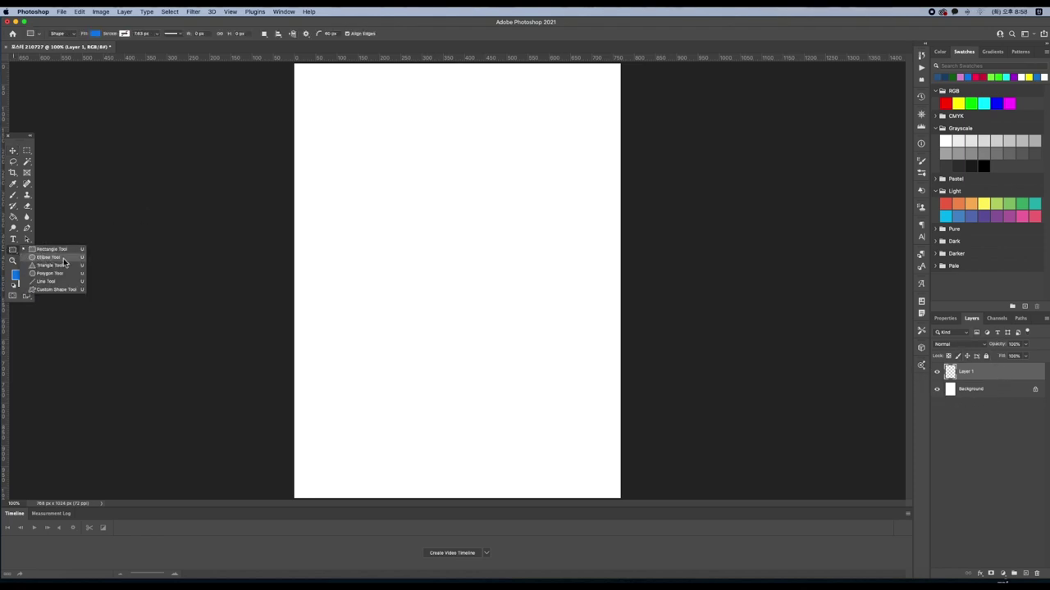
pyautogui.click(49, 257)
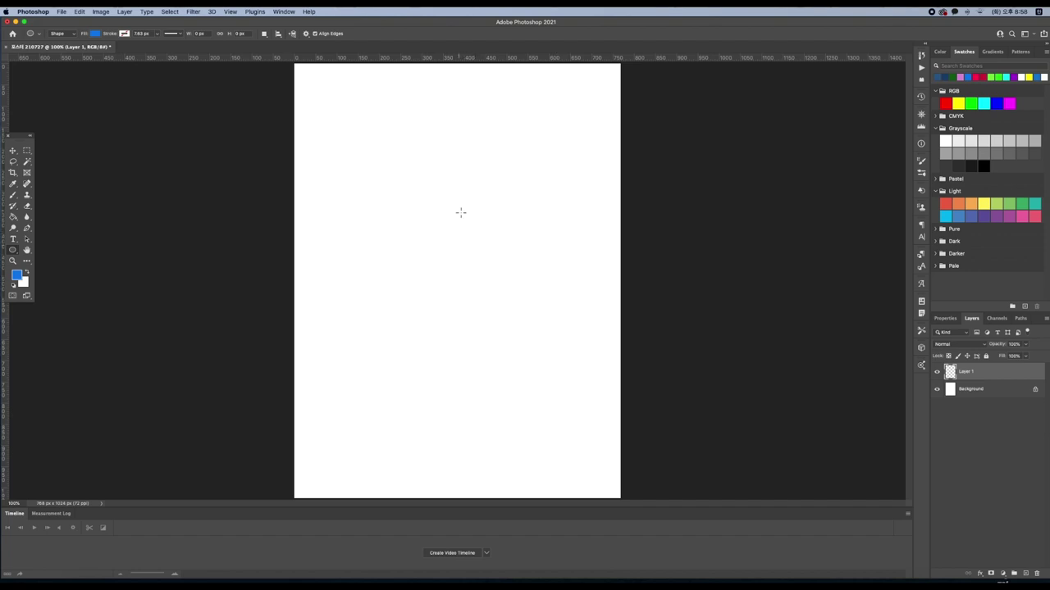
pyautogui.moveTo(457, 208); pyautogui.dragTo(512, 274)
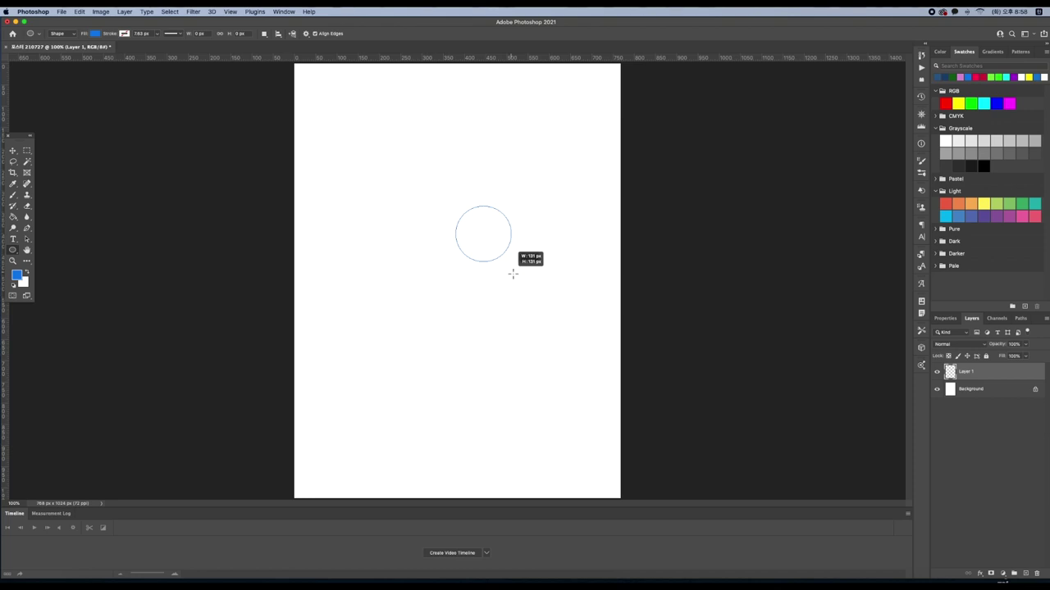
pyautogui.moveTo(512, 274); pyautogui.dragTo(513, 274)
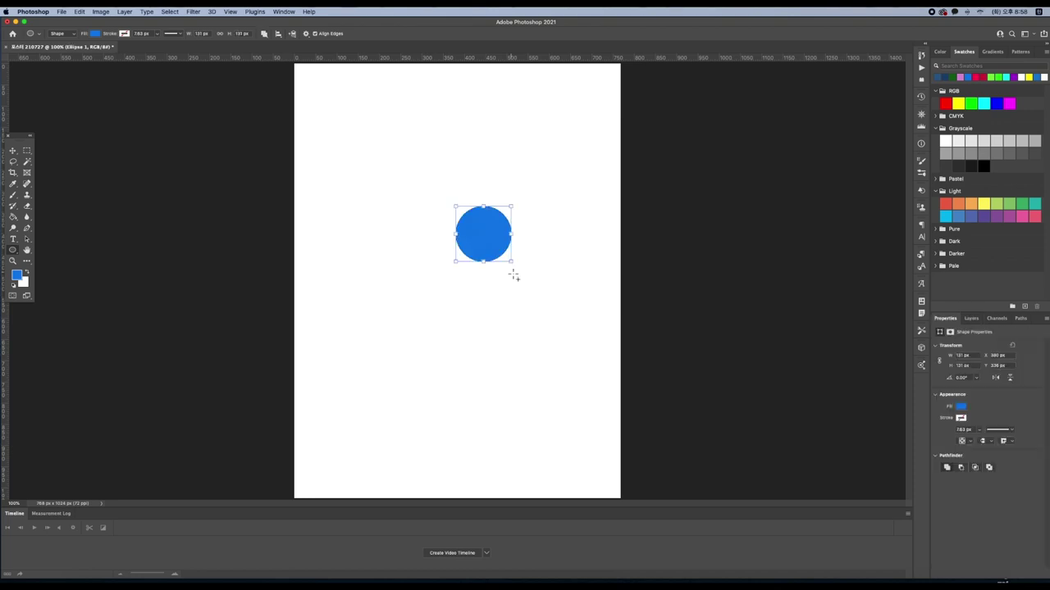
# - Turn the circle into a ring with no fill and a blue stroke about 16.8 px wide
pyautogui.click(98, 34)
pyautogui.click(45, 51)
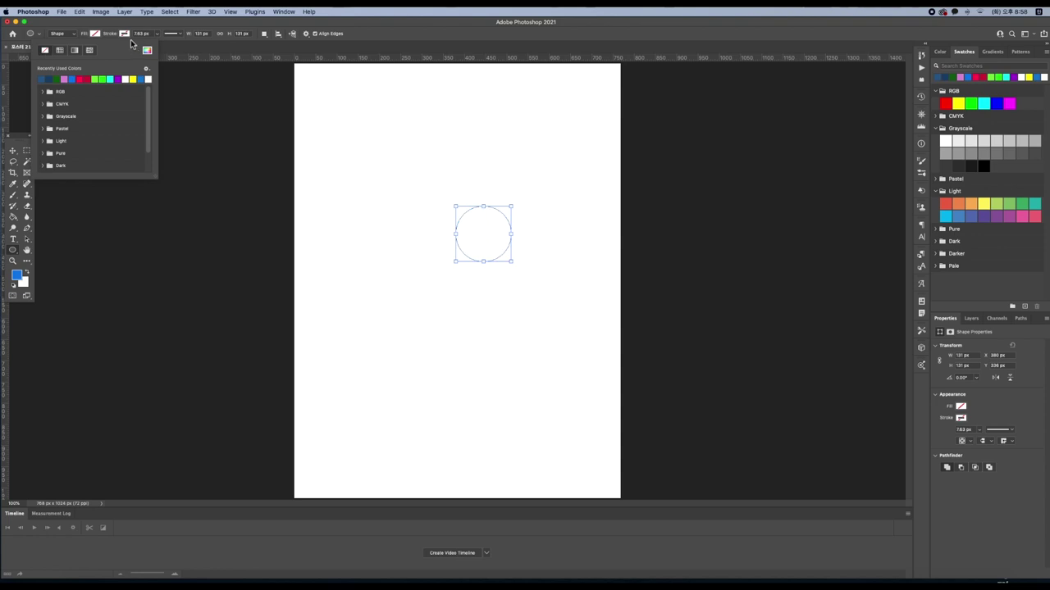
pyautogui.click(124, 33)
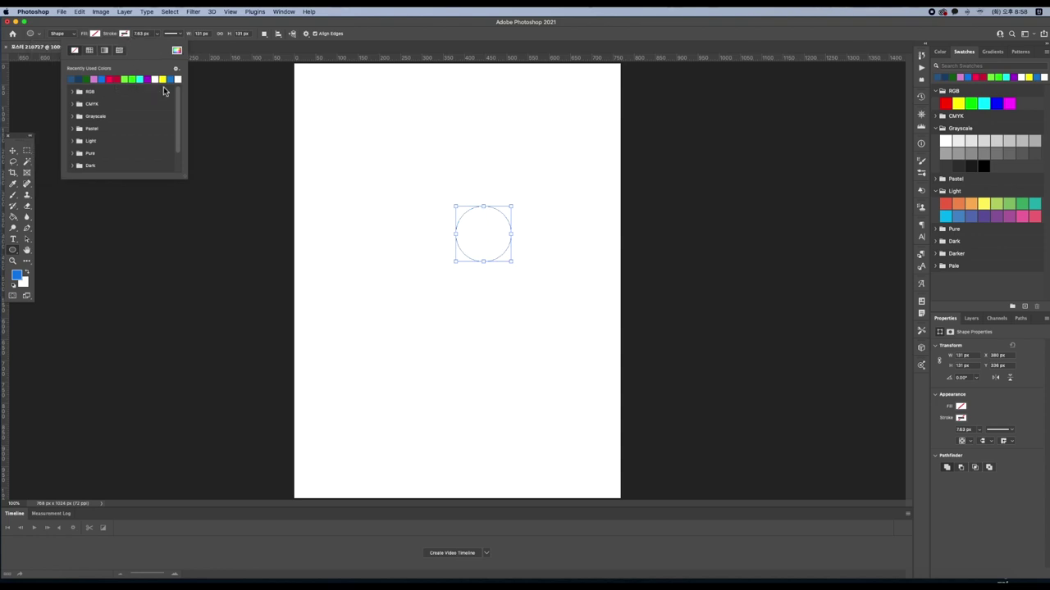
pyautogui.click(171, 79)
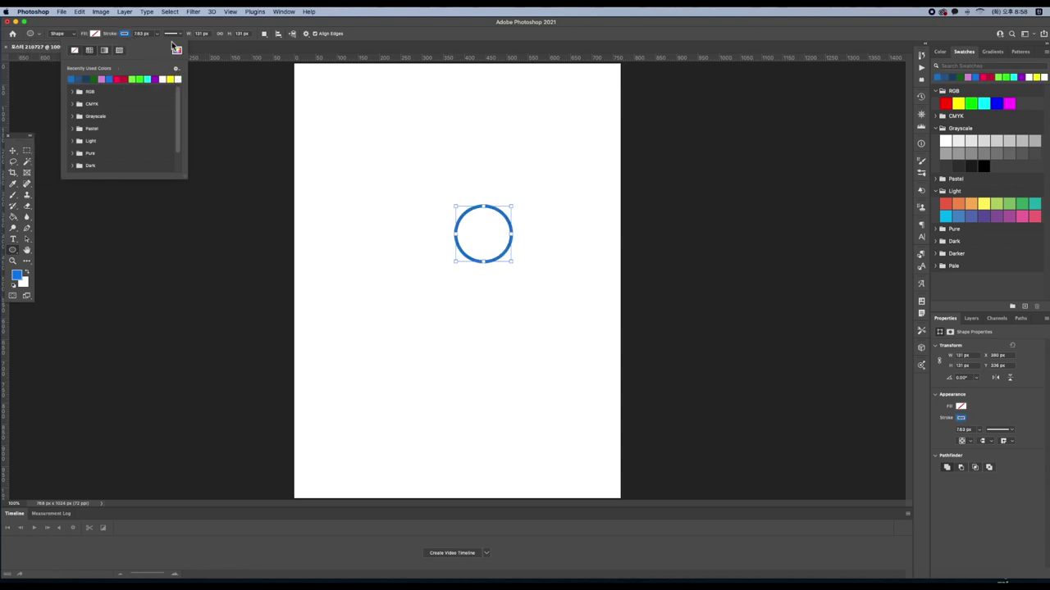
pyautogui.click(157, 34)
pyautogui.moveTo(154, 45); pyautogui.dragTo(164, 45)
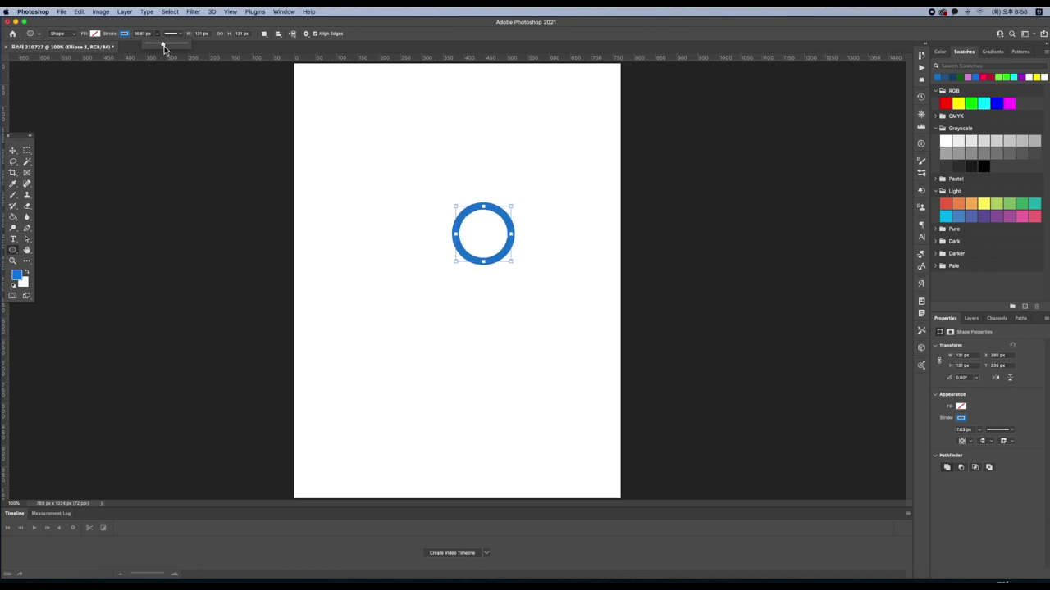
pyautogui.click(14, 153)
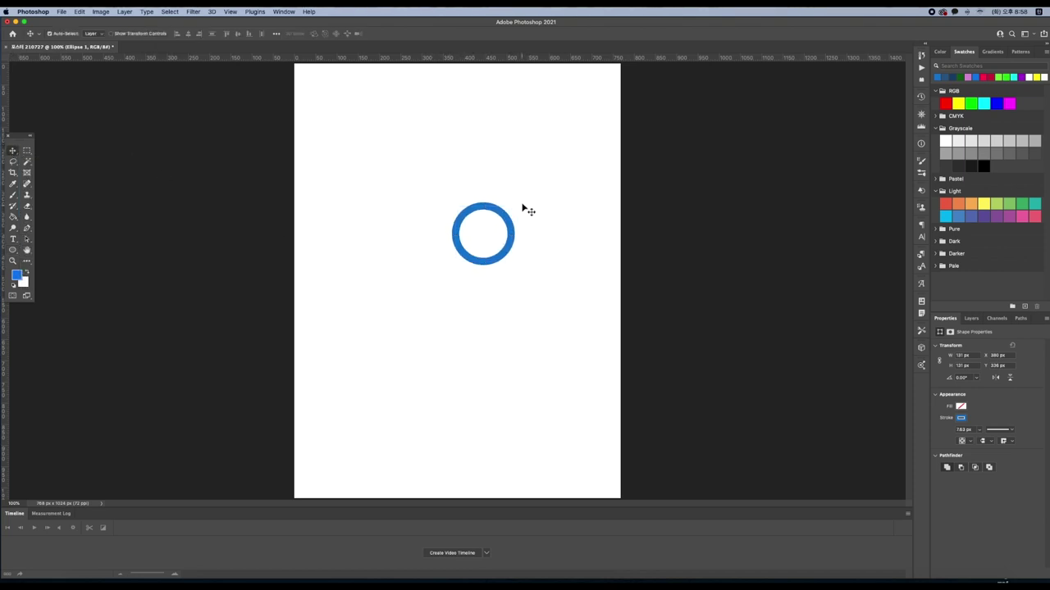
# - On a new layer, make a small circular selection inside the ring's right side and fill it with the blue foreground color
pyautogui.click(970, 320)
pyautogui.click(1026, 574)
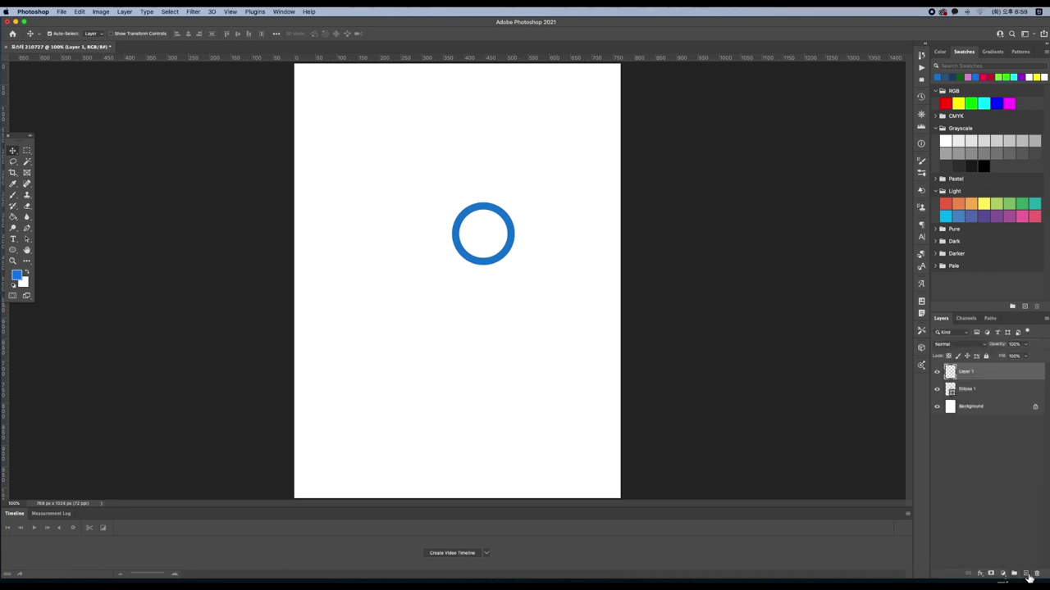
pyautogui.moveTo(27, 151); pyautogui.dragTo(69, 157)
pyautogui.moveTo(489, 228); pyautogui.dragTo(498, 235)
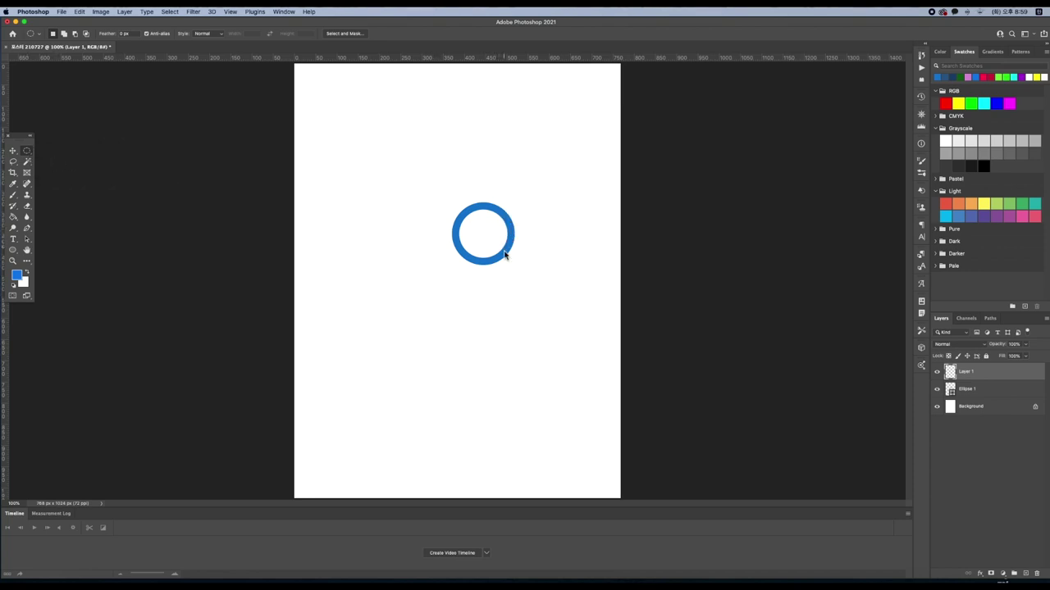
pyautogui.click(13, 219)
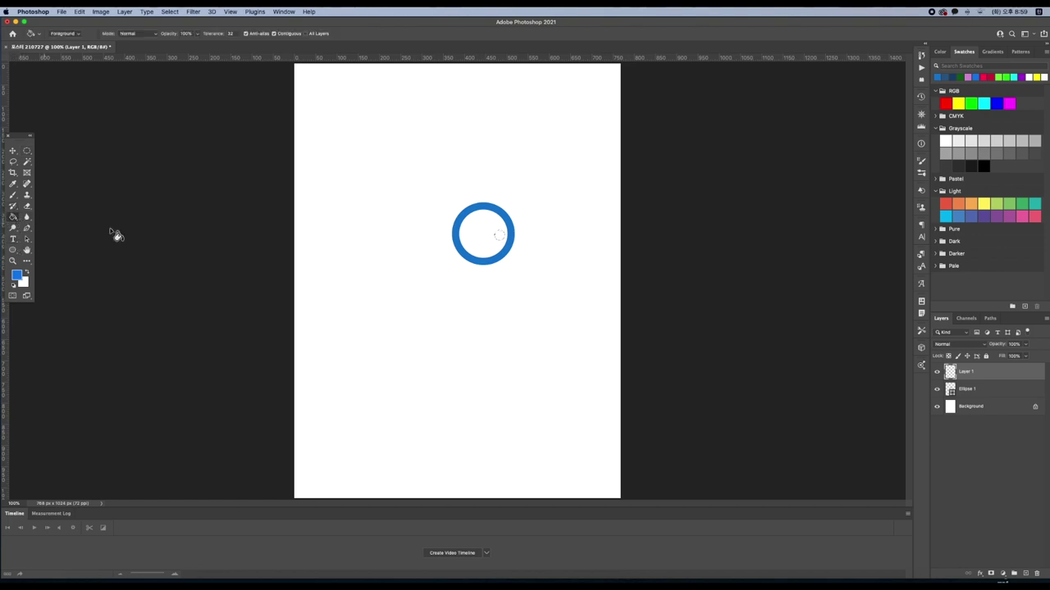
pyautogui.click(500, 236)
# - Duplicate the dot to the bottom, left and top inside the ring, and merge the ring and dots into one layer
pyautogui.click(18, 155)
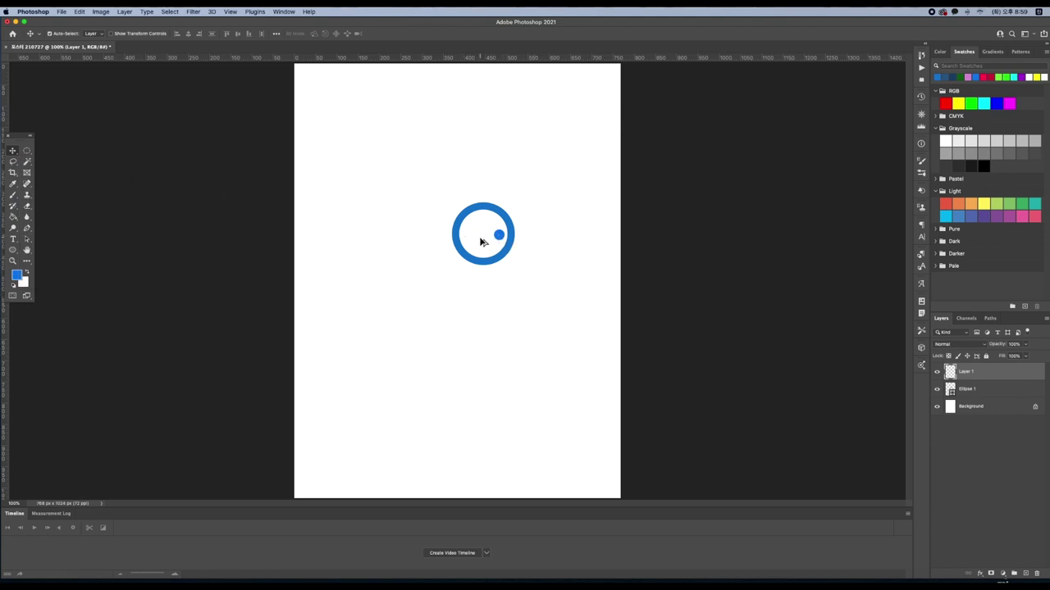
pyautogui.moveTo(499, 238)
pyautogui.mouseDown()
pyautogui.moveTo(470, 240)
pyautogui.moveTo(481, 222)
pyautogui.moveTo(488, 250)
pyautogui.mouseUp()
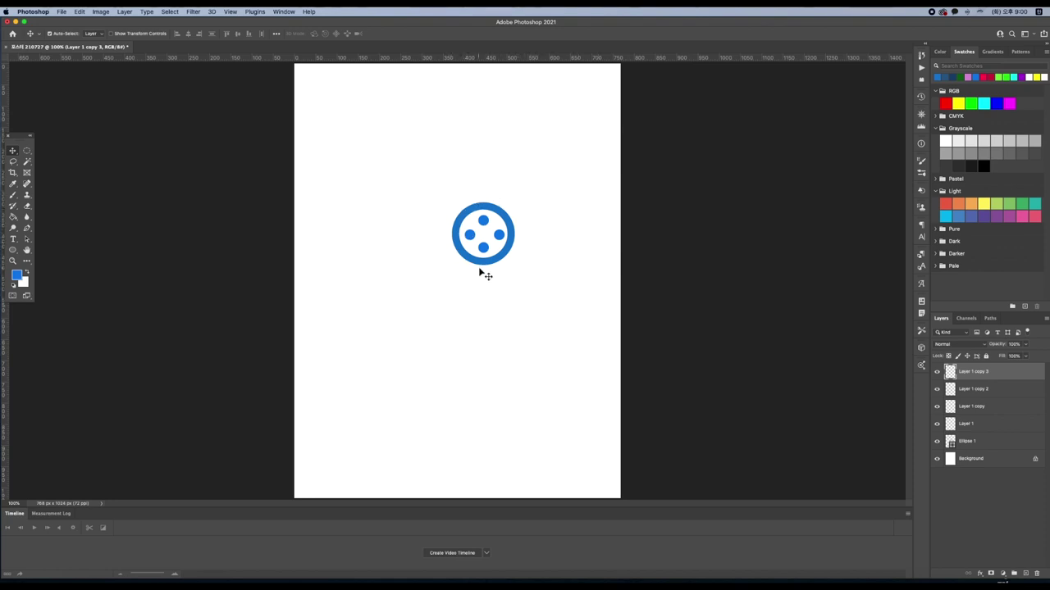
pyautogui.click(987, 444)
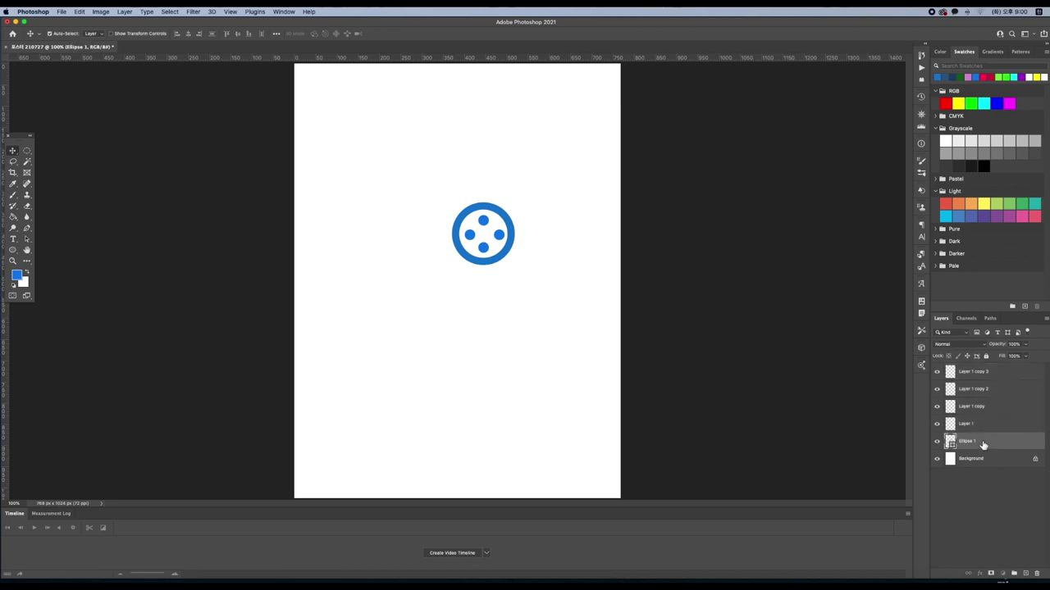
pyautogui.keyDown('shift'); pyautogui.click(987, 374); pyautogui.keyUp('shift')
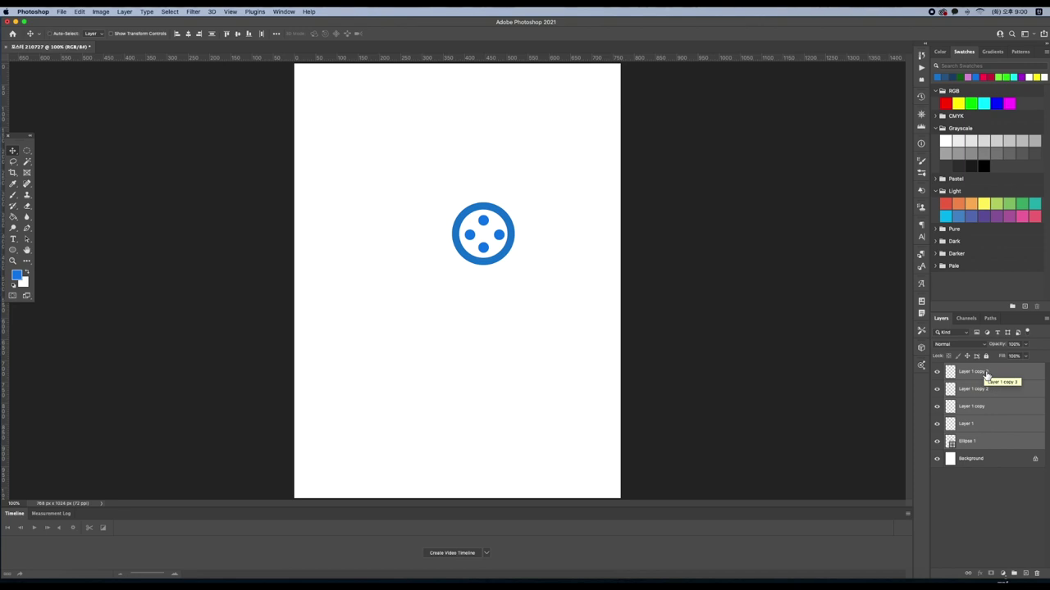
pyautogui.press('super+e')
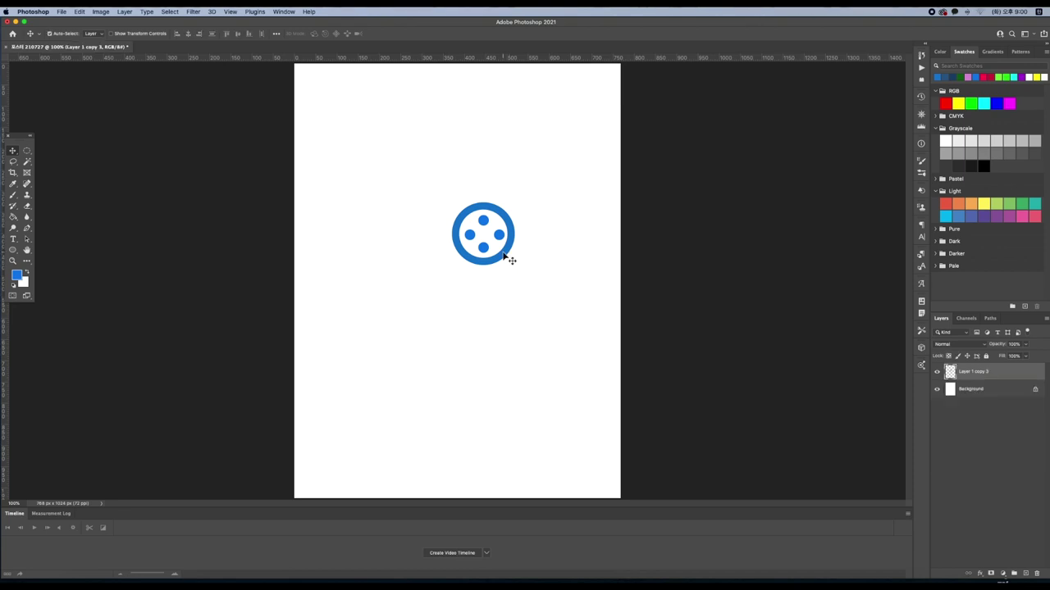
# - Duplicate the reel to its left and scale the copy to about 70%, placing it just beside the larger reel
pyautogui.moveTo(504, 256); pyautogui.dragTo(438, 256)
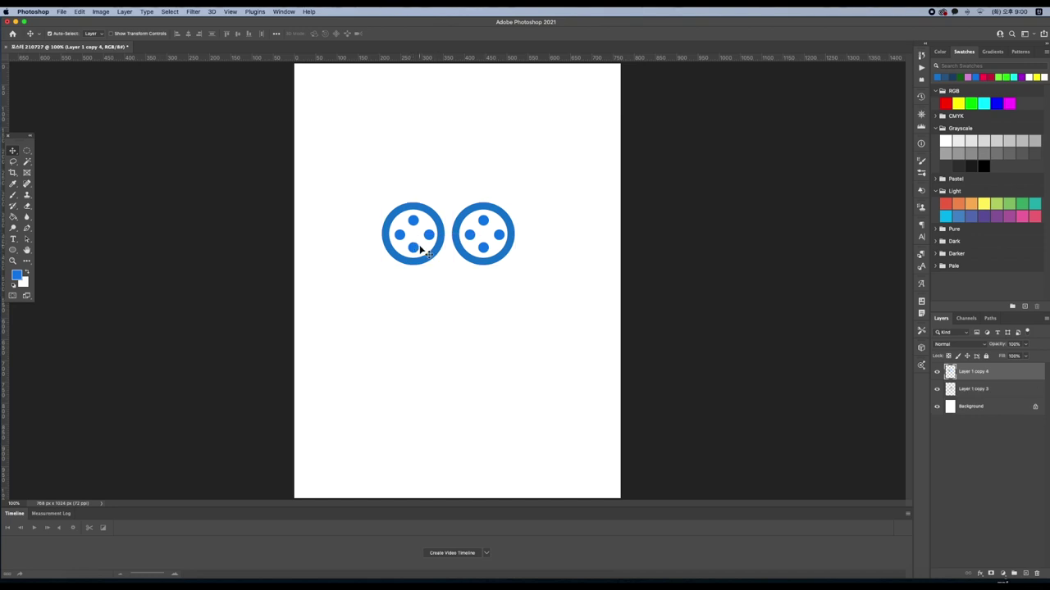
pyautogui.press('super')
pyautogui.press('super+t')
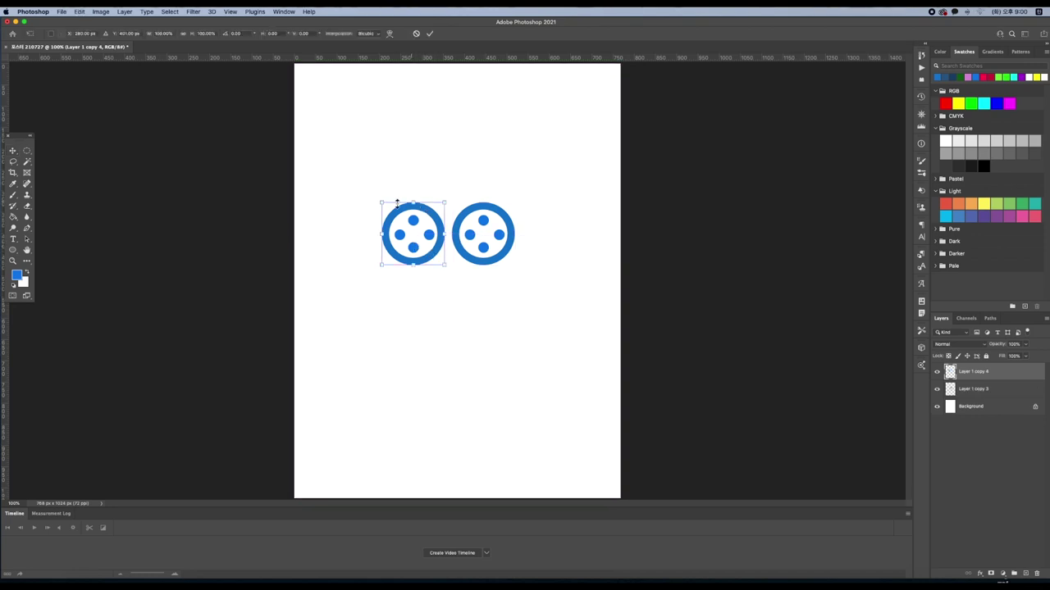
pyautogui.click(80, 12)
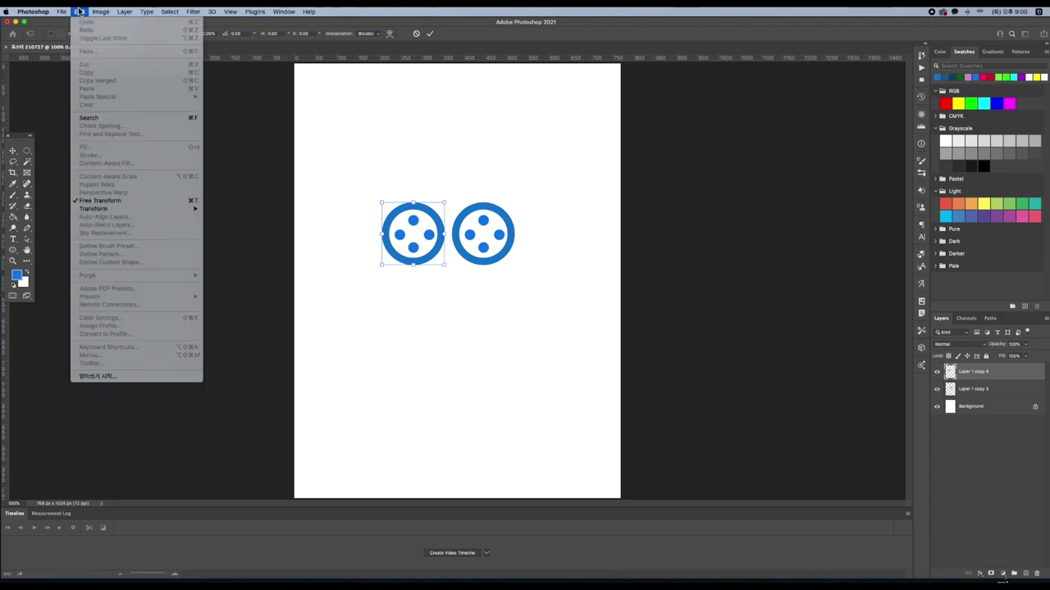
pyautogui.moveTo(113, 213)
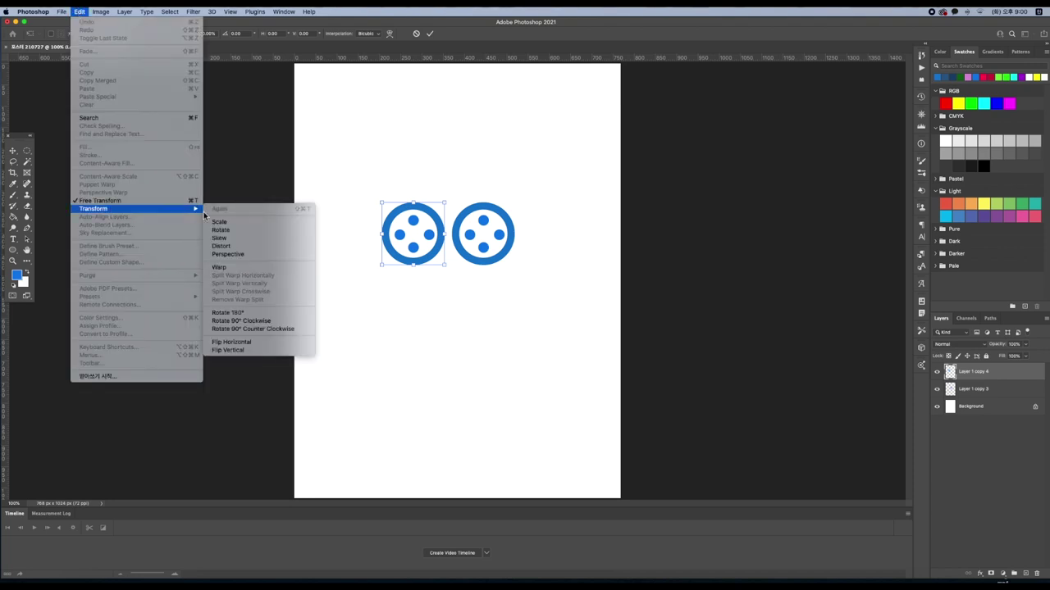
pyautogui.click(386, 208)
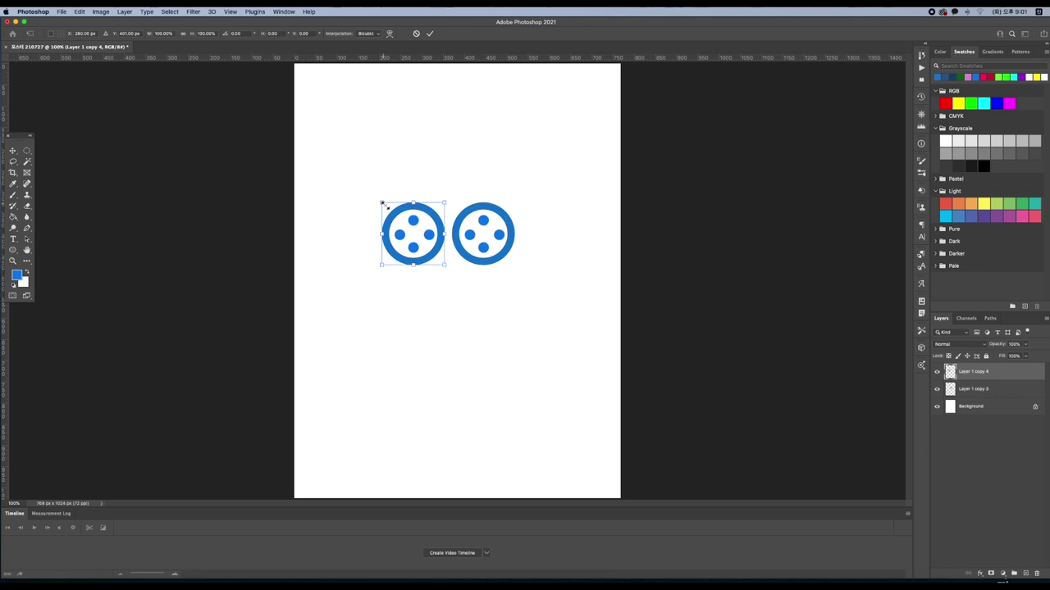
pyautogui.moveTo(383, 204); pyautogui.dragTo(400, 226)
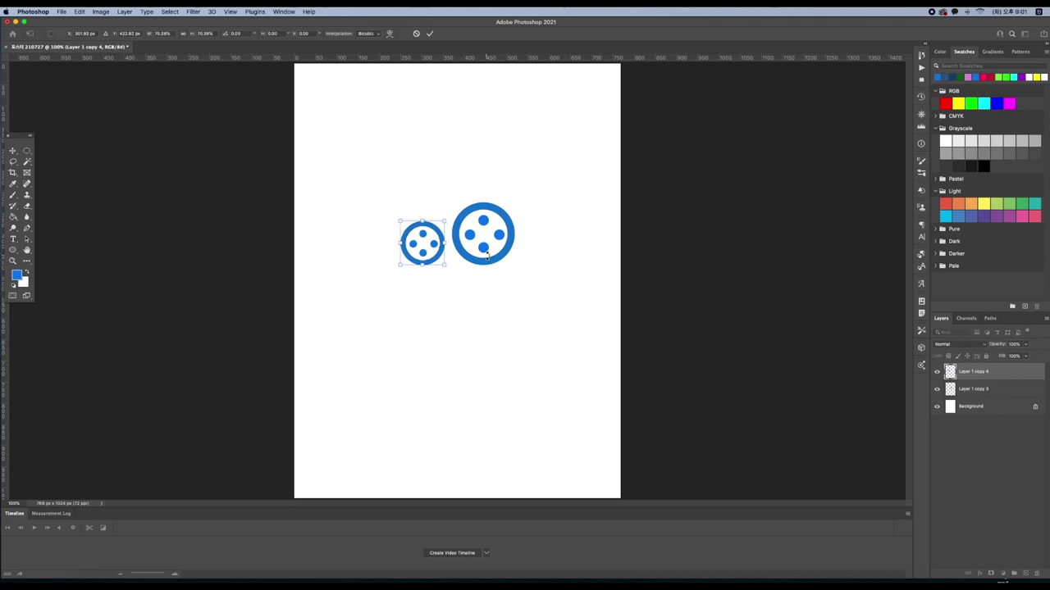
pyautogui.press('Return')
pyautogui.moveTo(448, 257); pyautogui.dragTo(444, 255)
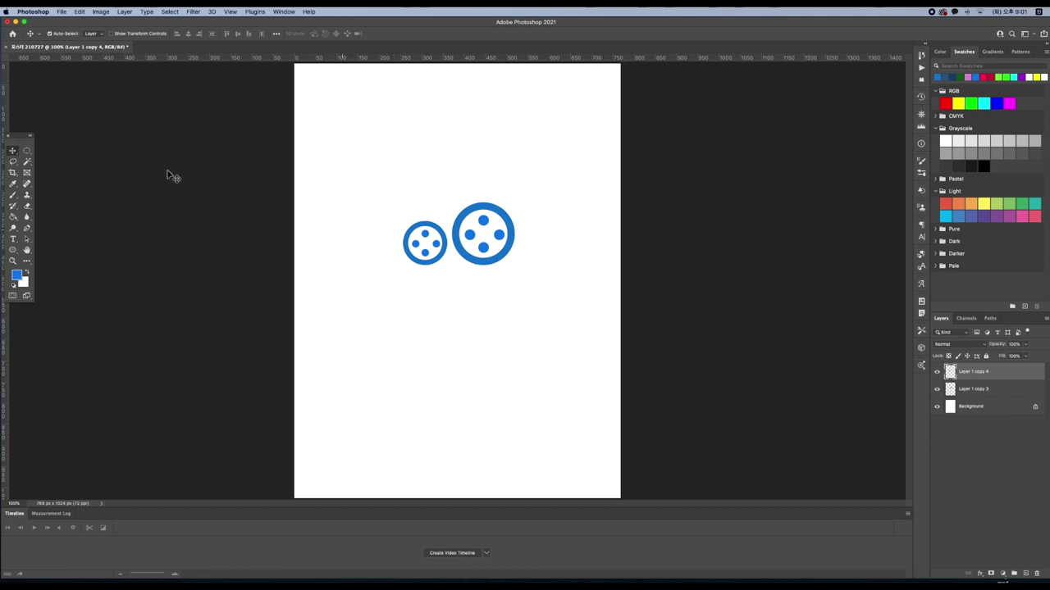
# - Fill a small rectangular selection between the two reels with blue as a connecting bar, and merge both reel layers
pyautogui.click(28, 153)
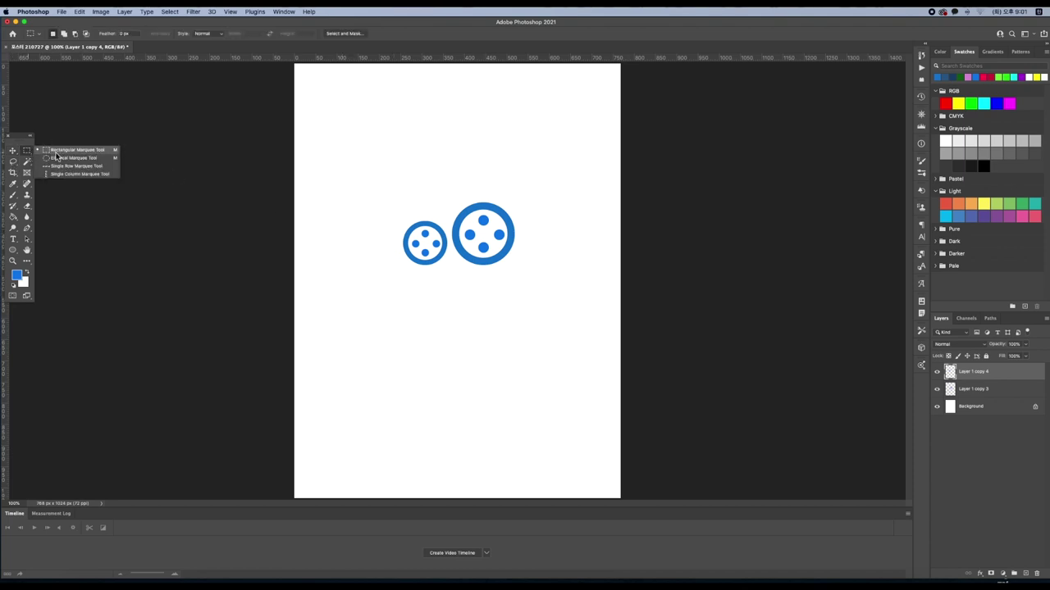
pyautogui.click(59, 150)
pyautogui.moveTo(444, 240); pyautogui.dragTo(455, 245)
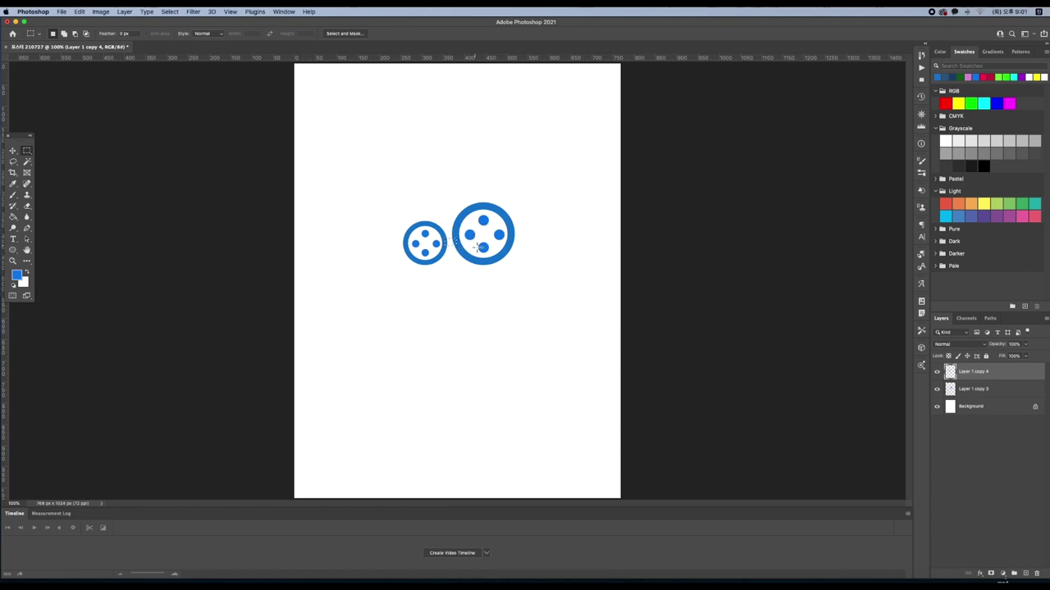
pyautogui.press('alt')
pyautogui.keyDown('shift'); pyautogui.click(987, 397); pyautogui.keyUp('shift')
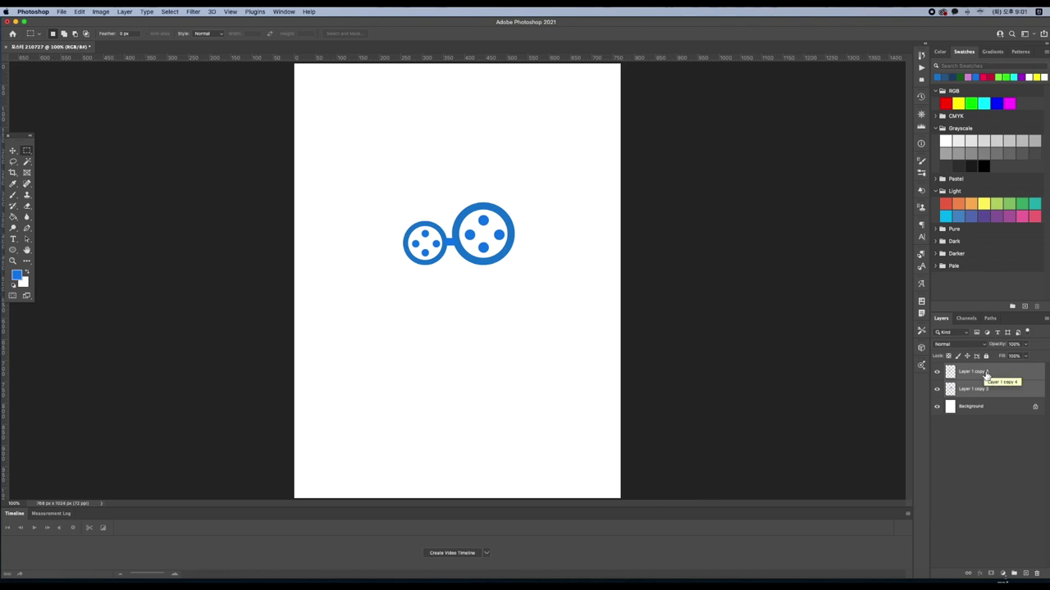
pyautogui.press('super+e')
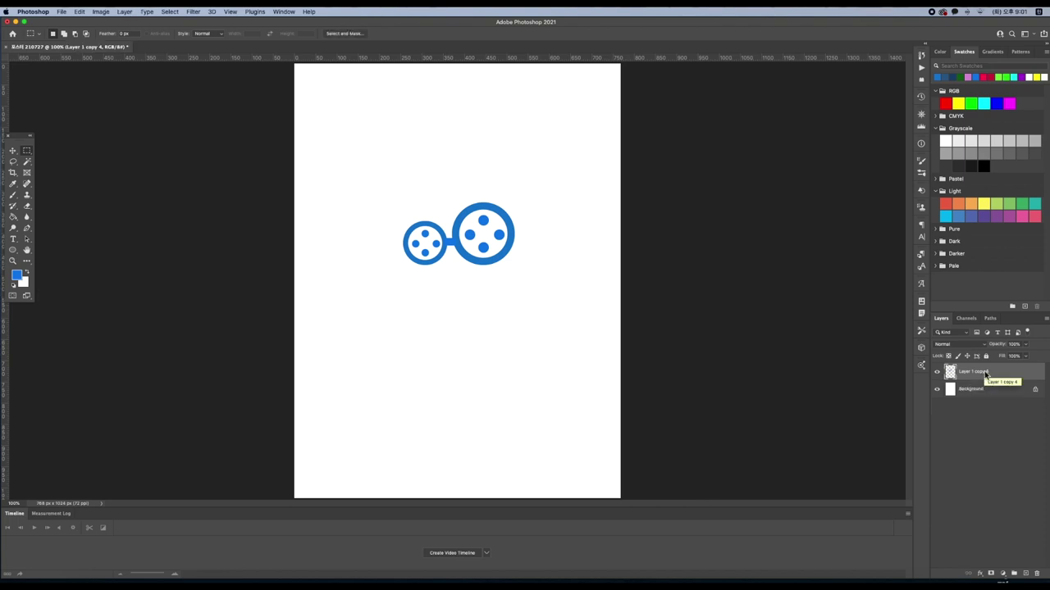
# - Add a new empty layer above the merged reels and make it the active layer
pyautogui.click(1025, 575)
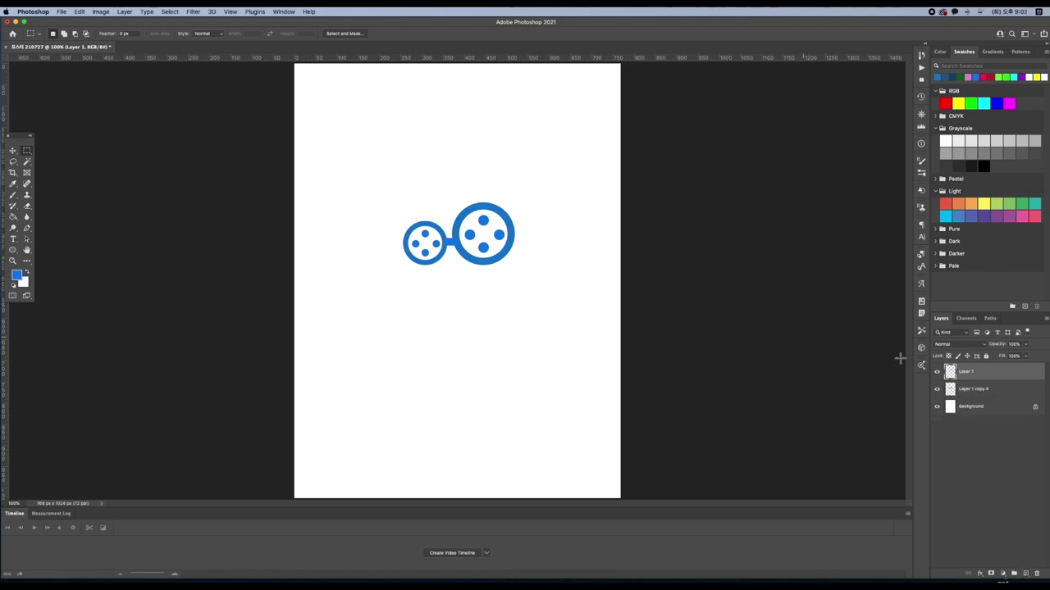
pyautogui.click(980, 388)
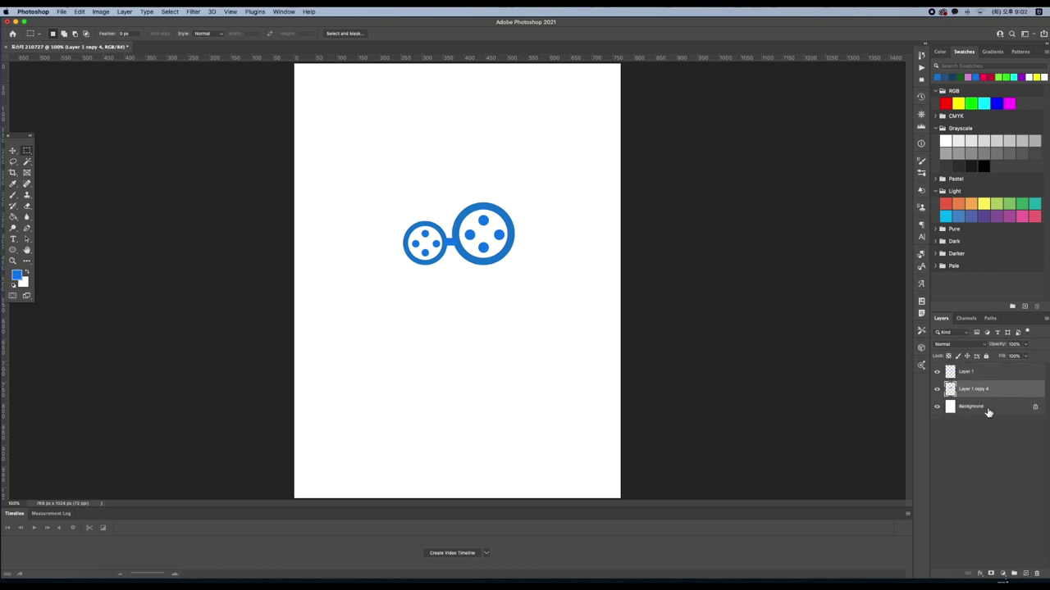
pyautogui.click(993, 377)
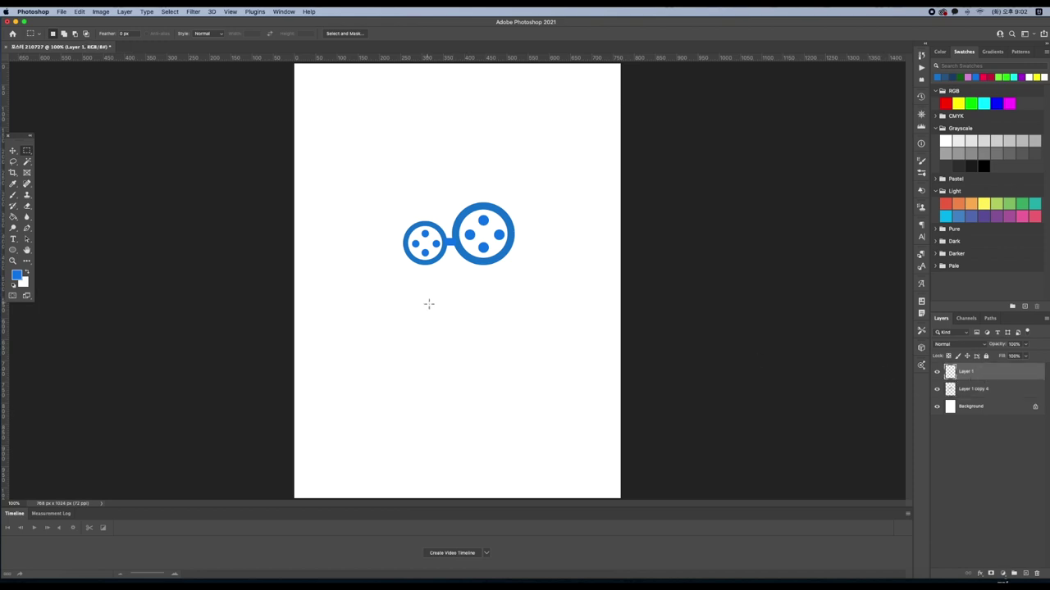
# - Fill a wide rectangular selection directly beneath the two reels with blue as the camera body, and nudge it against the reels
pyautogui.moveTo(395, 268); pyautogui.dragTo(480, 293)
pyautogui.click(459, 286)
pyautogui.moveTo(391, 265); pyautogui.dragTo(522, 310)
pyautogui.hotkey('alt', 'BackSpace')
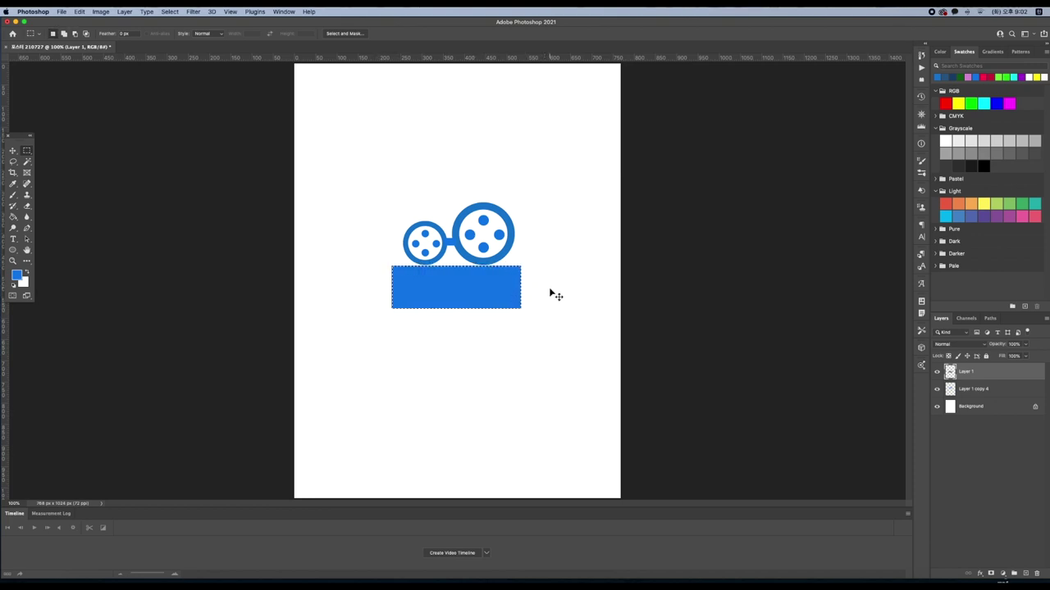
pyautogui.click(550, 289)
pyautogui.click(13, 150)
pyautogui.moveTo(491, 306)
pyautogui.mouseDown()
pyautogui.moveTo(497, 328)
pyautogui.moveTo(497, 292)
pyautogui.moveTo(496, 307)
pyautogui.mouseUp()
# - On a new layer, fill a narrow vertical rectangle with blue below the middle of the camera body as the centre tripod leg
pyautogui.click(1025, 573)
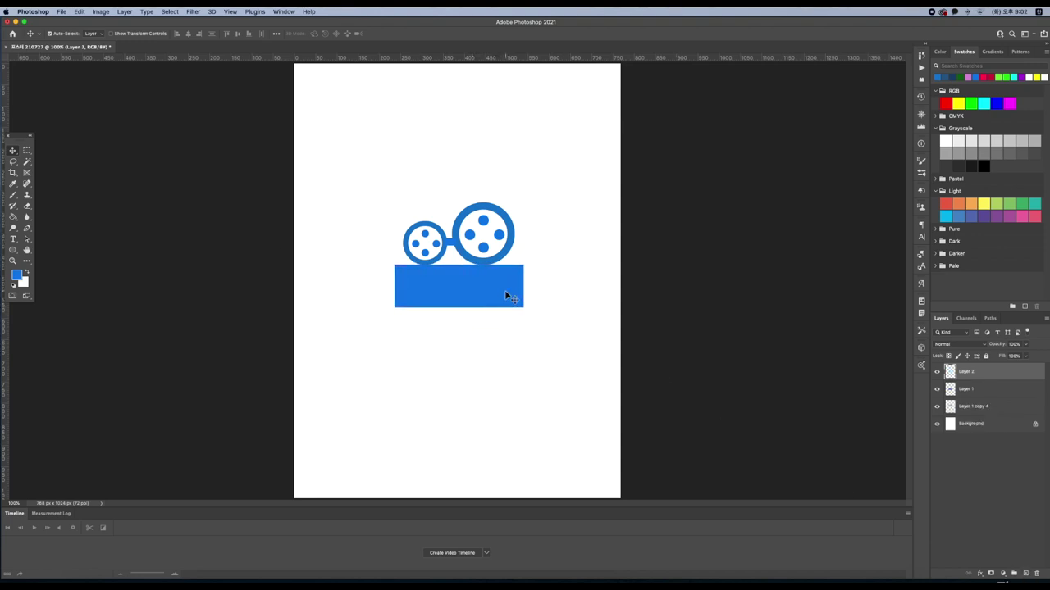
pyautogui.click(27, 151)
pyautogui.moveTo(458, 309); pyautogui.dragTo(463, 357)
pyautogui.hotkey('alt', 'BackSpace')
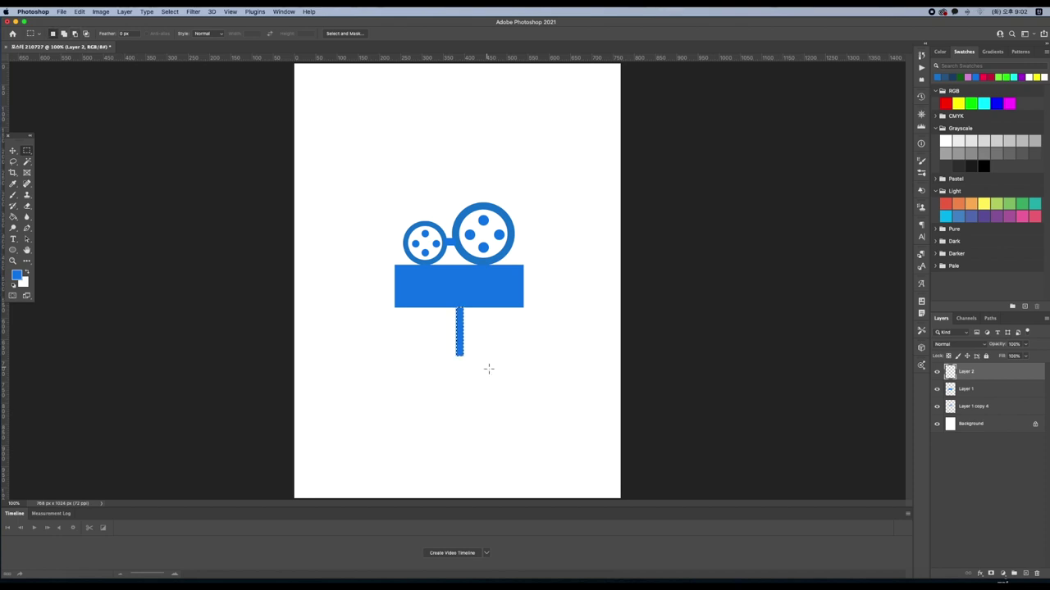
pyautogui.press('super+d')
pyautogui.click(12, 151)
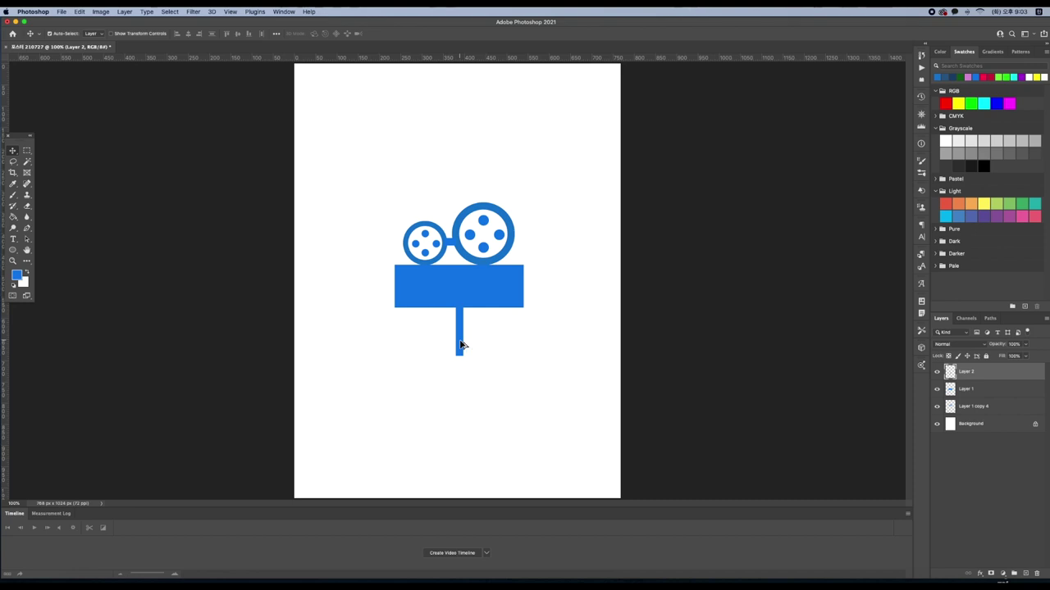
# - Duplicate the centre tripod leg to its left and rotate the copy so its foot slants outward
pyautogui.moveTo(461, 345); pyautogui.dragTo(443, 345)
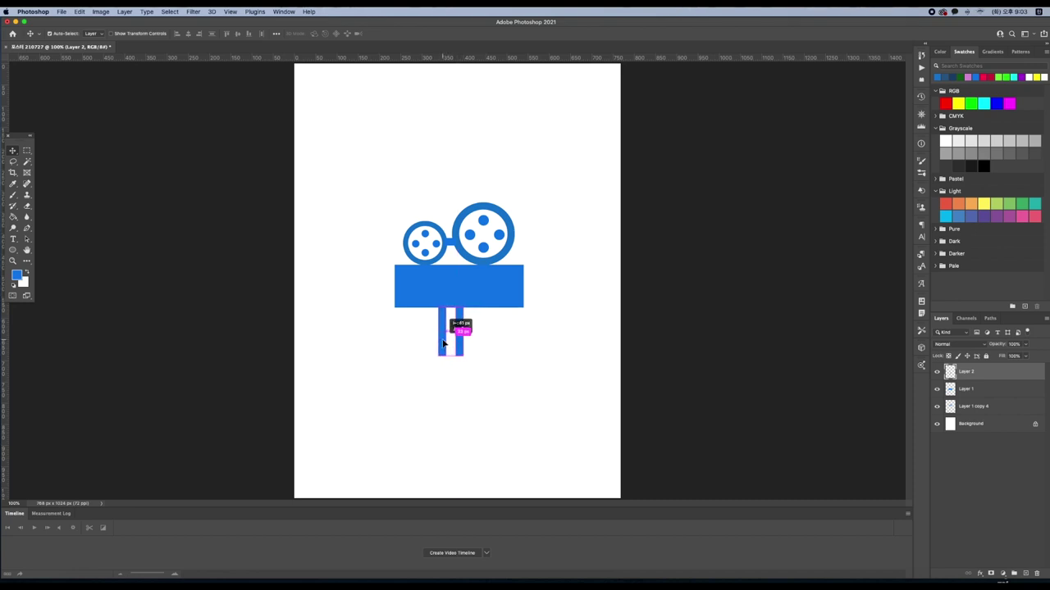
pyautogui.press('super+t')
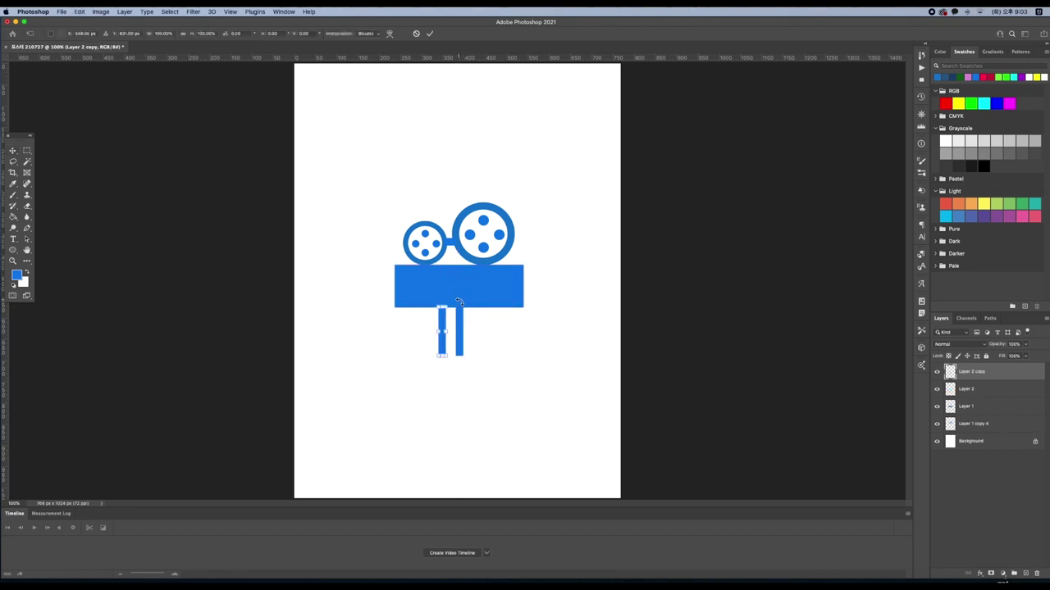
pyautogui.moveTo(454, 303); pyautogui.dragTo(461, 305)
pyautogui.press('Return')
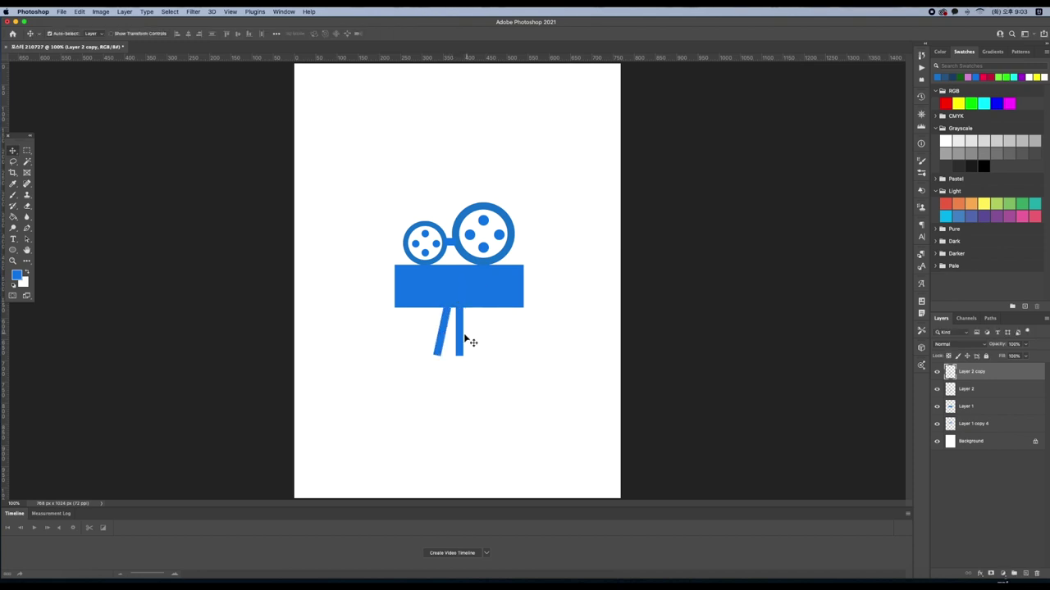
# - Duplicate the slanted leg to the other side as its mirrored counterpart, and nudge the legs and camera body into alignment
pyautogui.moveTo(444, 340); pyautogui.dragTo(496, 310)
pyautogui.press('super+t')
pyautogui.press('Return')
pyautogui.moveTo(485, 347)
pyautogui.mouseDown()
pyautogui.moveTo(466, 410)
pyautogui.moveTo(466, 343)
pyautogui.mouseUp()
pyautogui.moveTo(512, 301)
pyautogui.mouseDown()
pyautogui.moveTo(429, 295)
pyautogui.moveTo(501, 293)
pyautogui.mouseUp()
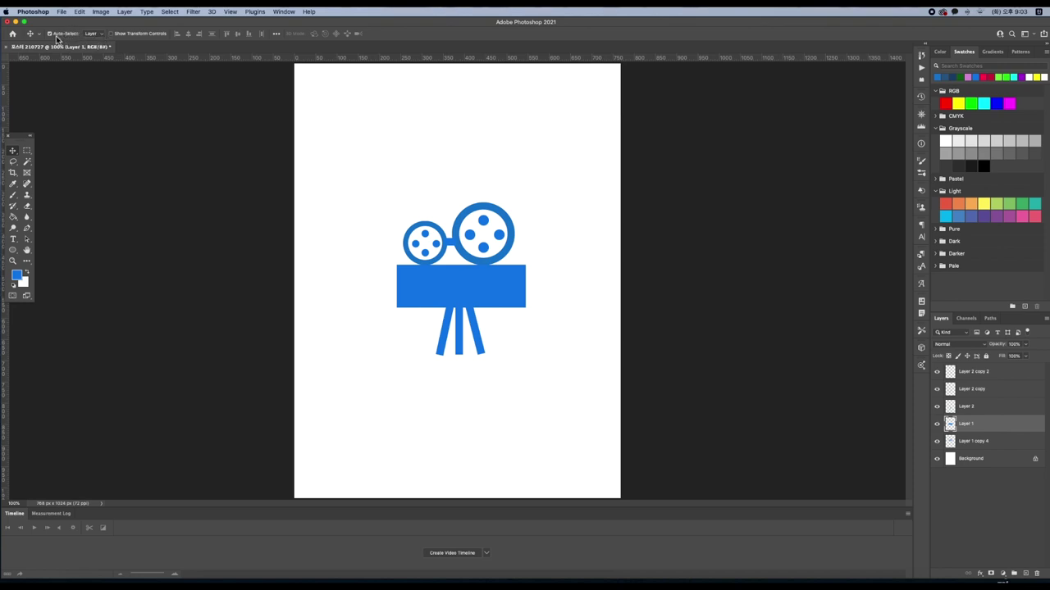
pyautogui.click(477, 328)
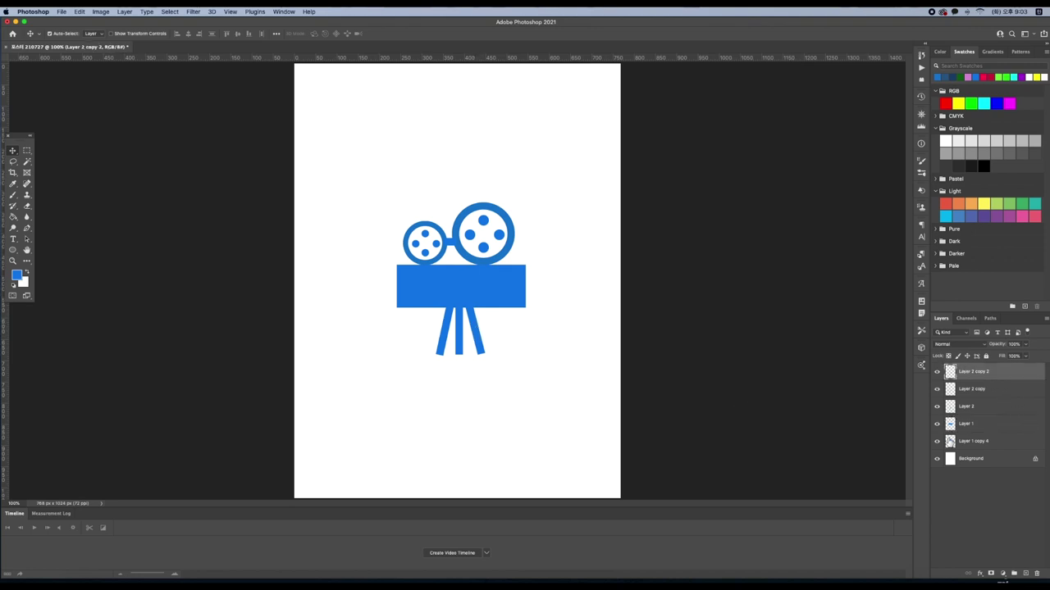
pyautogui.click(460, 332)
pyautogui.click(447, 338)
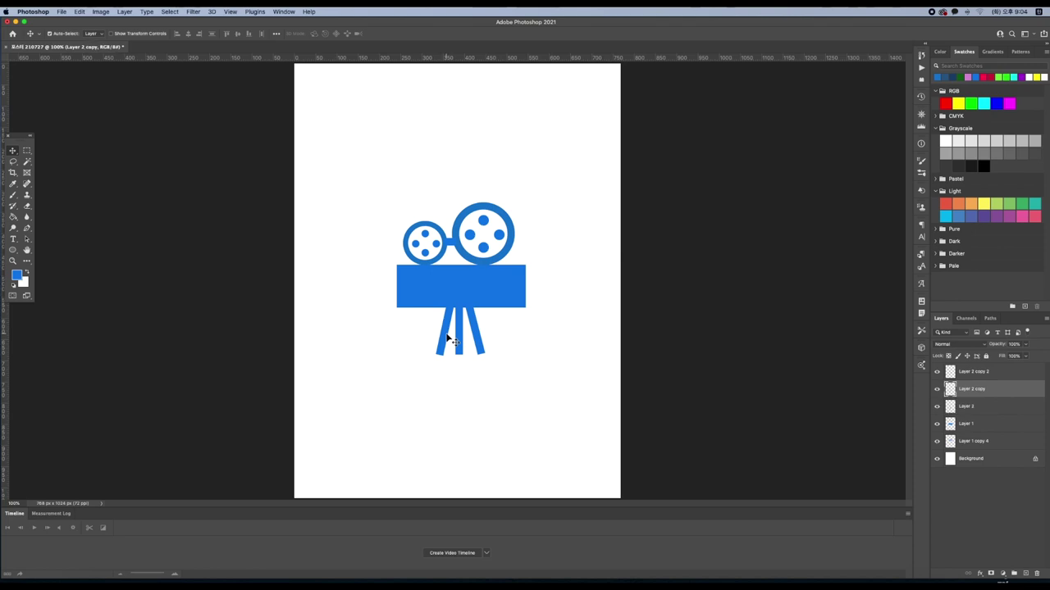
pyautogui.click(483, 305)
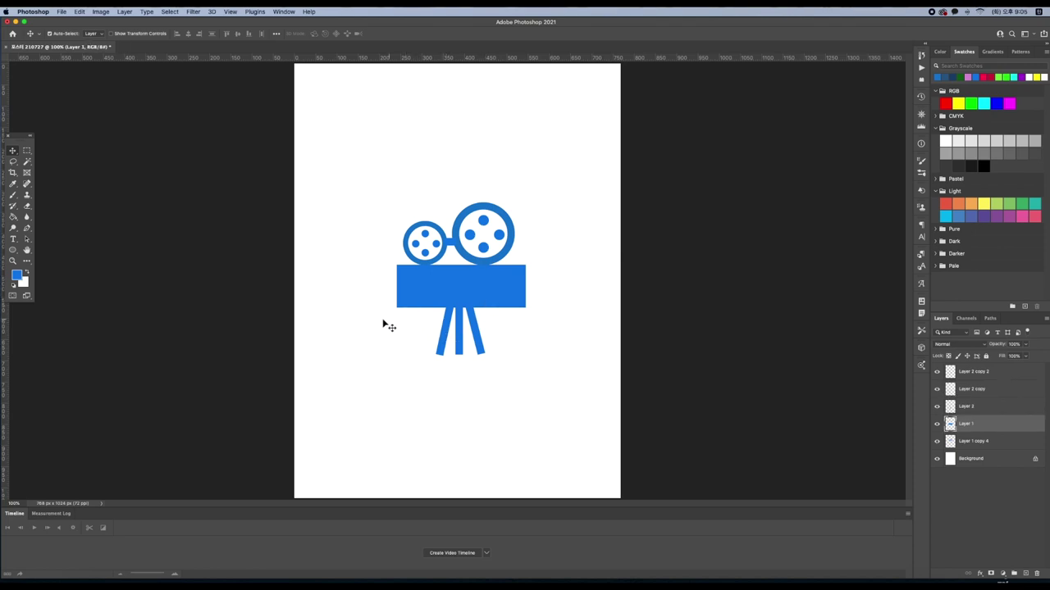
# - Duplicate the centre leg to beneath the left end of the camera body and shorten it into a stub
pyautogui.click(459, 341)
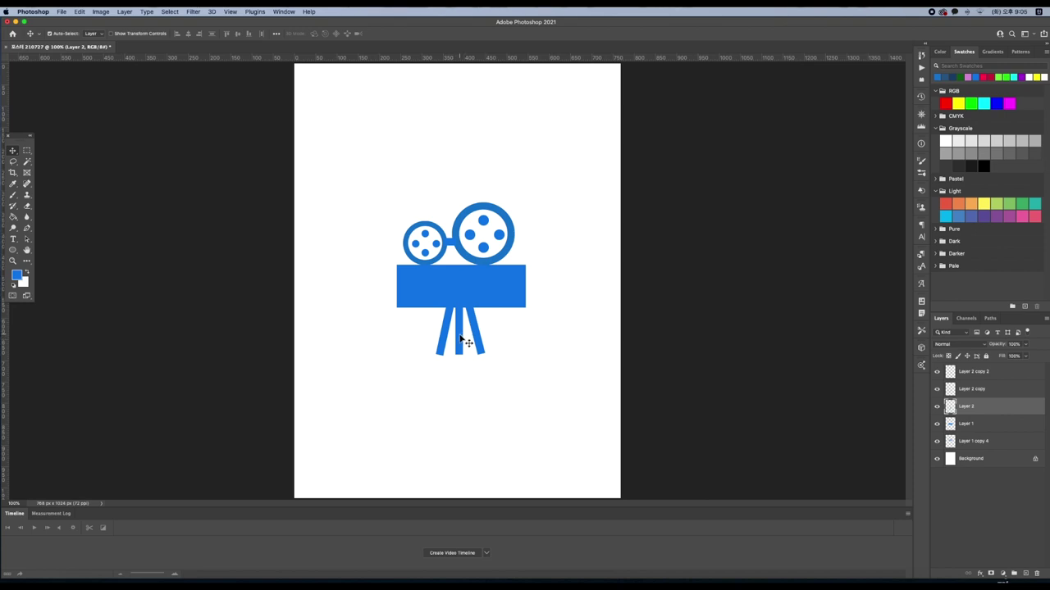
pyautogui.moveTo(461, 338); pyautogui.dragTo(409, 341)
pyautogui.press('super+t')
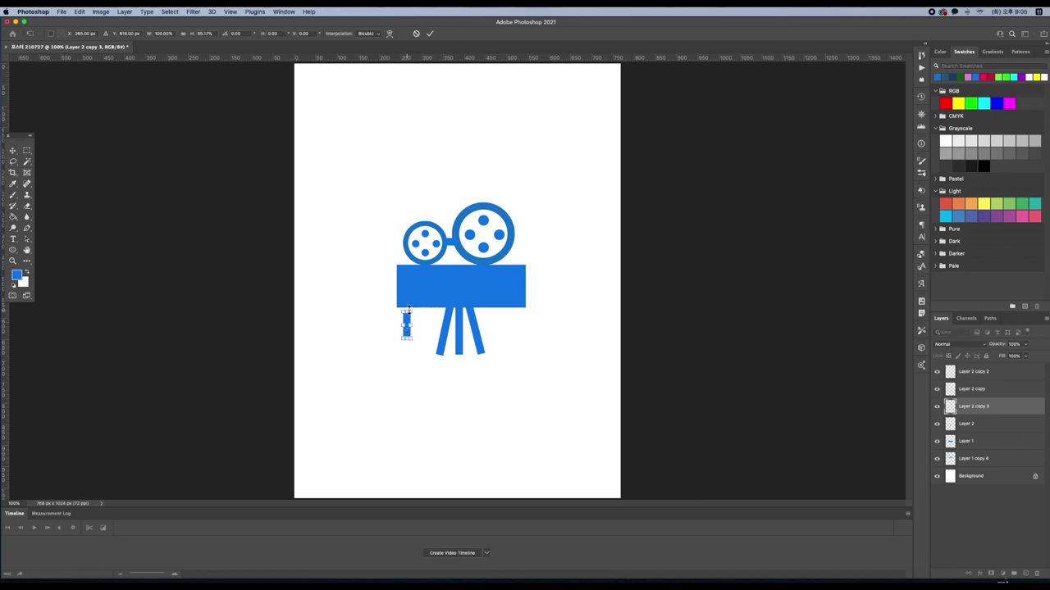
pyautogui.click(407, 312)
# - Duplicate the short stub and rotate the copy outward from its lower end to form the crank handle
pyautogui.moveTo(408, 320)
pyautogui.keyDown('alt'); pyautogui.mouseDown()
pyautogui.moveTo(397, 327)
pyautogui.moveTo(416, 326)
pyautogui.moveTo(403, 331)
pyautogui.mouseUp(); pyautogui.keyUp('alt')
pyautogui.press('super+t')
pyautogui.press('Return')
pyautogui.press('m')
# - Merge all the camera icon layers above the Background into one layer
pyautogui.click(973, 373)
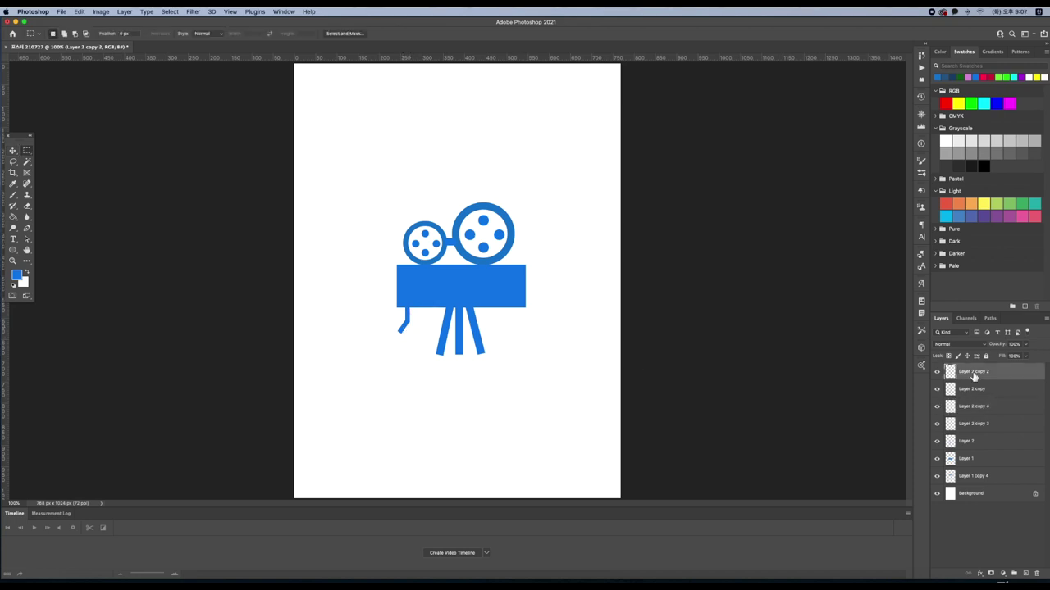
pyautogui.keyDown('shift'); pyautogui.click(983, 479); pyautogui.keyUp('shift')
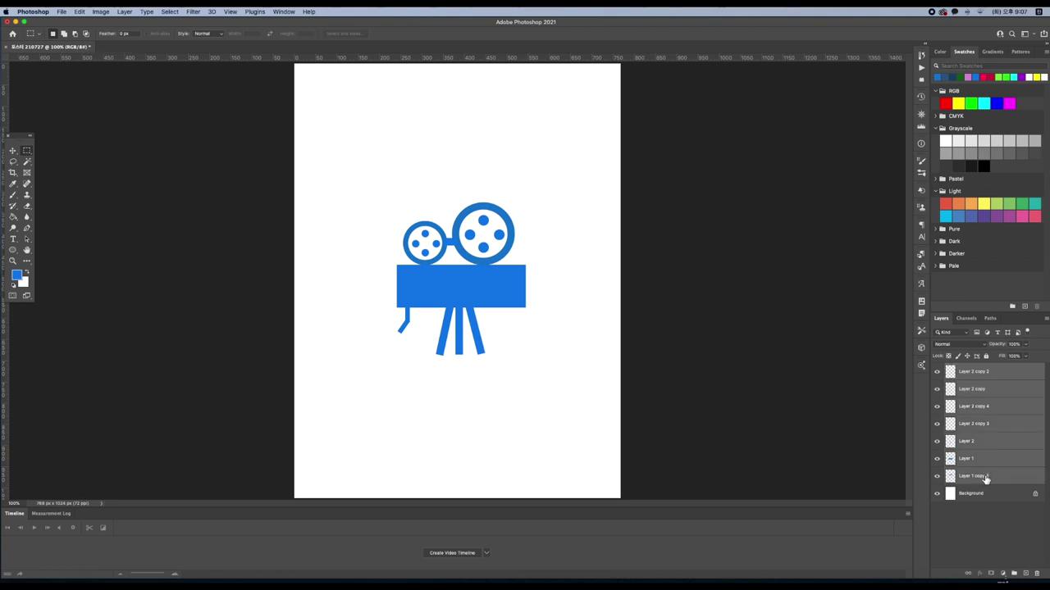
pyautogui.press('super+e')
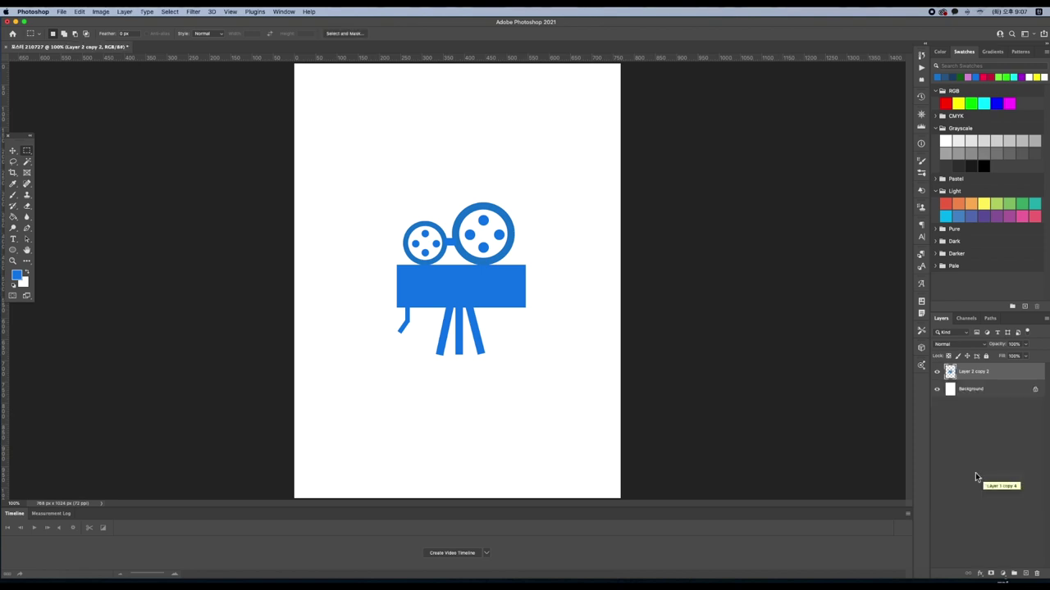
# - On a new layer, fill a small rectangle at the right end of the camera body with blue as the lens base
pyautogui.press('alt+shift+super+n')
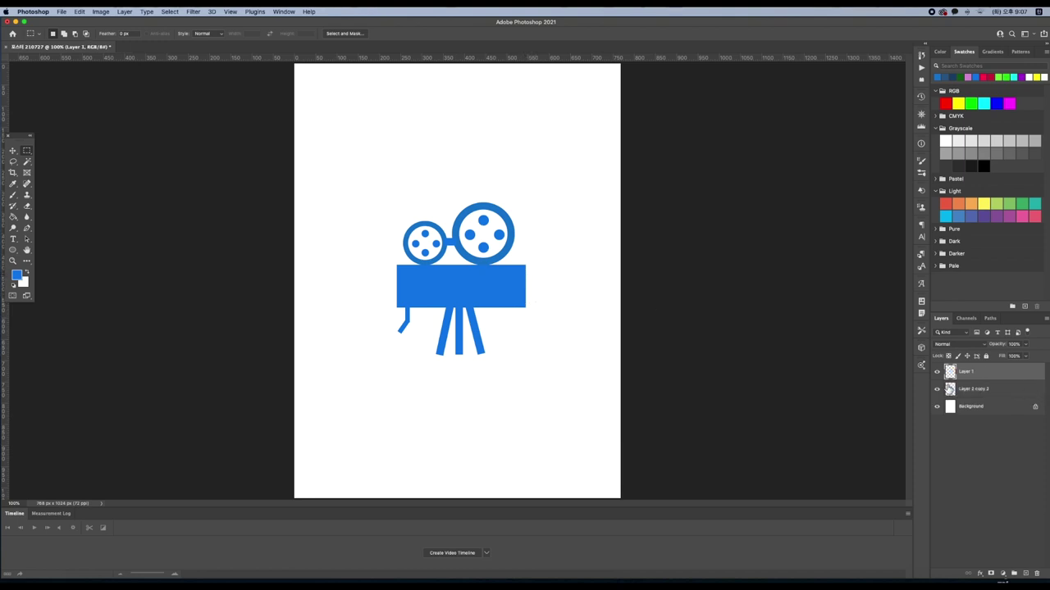
pyautogui.moveTo(544, 305); pyautogui.dragTo(537, 302)
pyautogui.hotkey('alt', 'BackSpace')
pyautogui.press('super+d')
# - Outline a flared lens hood at the right of the lens base with the Polygonal Lasso, fill it with blue and deselect
pyautogui.click(17, 163)
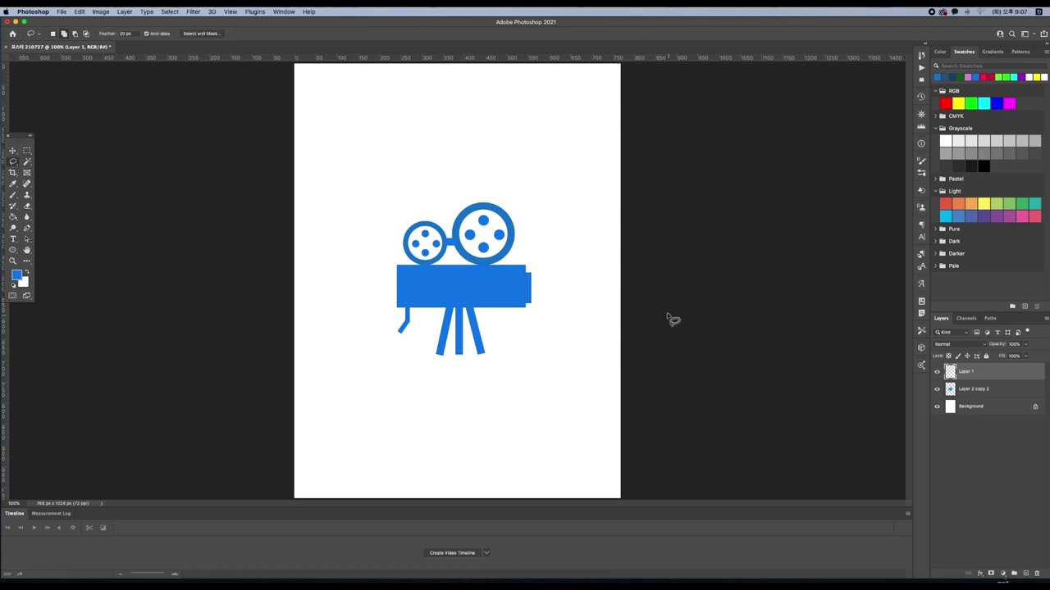
pyautogui.click(14, 168)
pyautogui.click(13, 168)
pyautogui.click(13, 167)
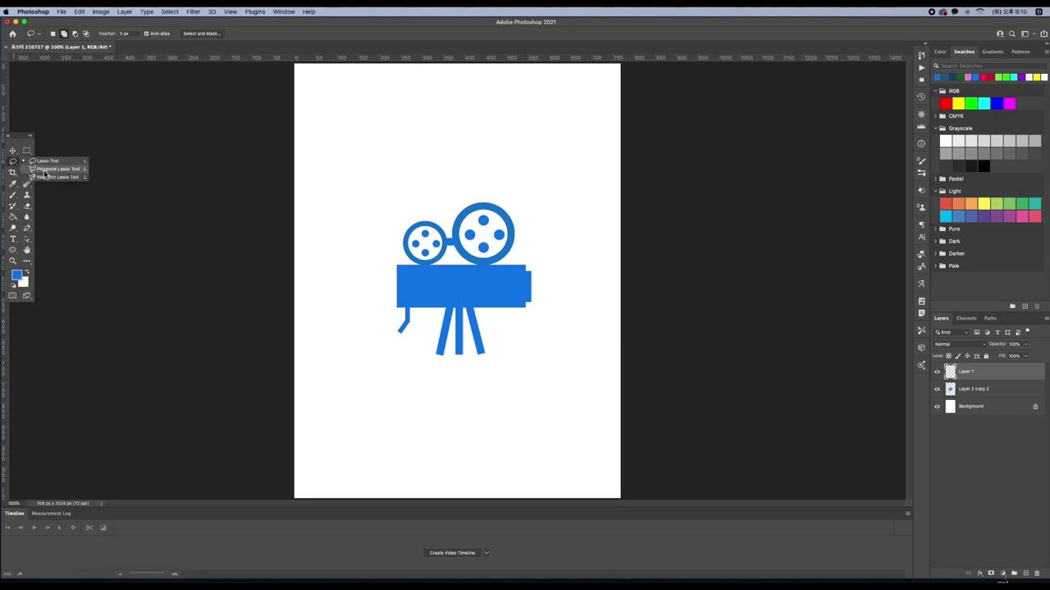
pyautogui.click(46, 170)
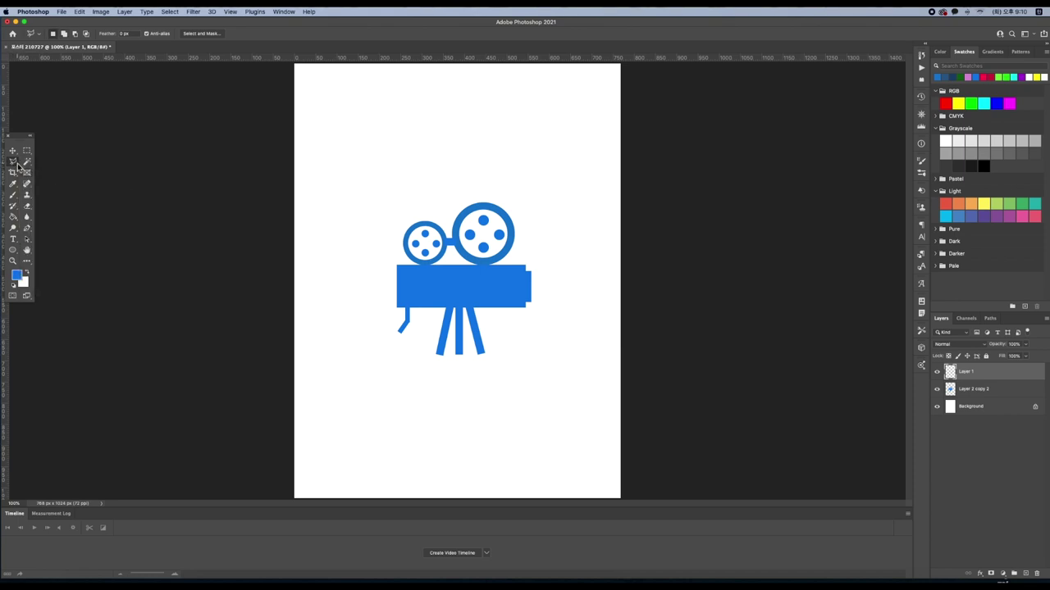
pyautogui.click(532, 273)
pyautogui.click(538, 264)
pyautogui.click(538, 308)
pyautogui.click(534, 275)
pyautogui.hotkey('alt', 'BackSpace')
pyautogui.press('super+d')
# - Merge the lens layer with the camera layer
pyautogui.press('v')
pyautogui.click(950, 388)
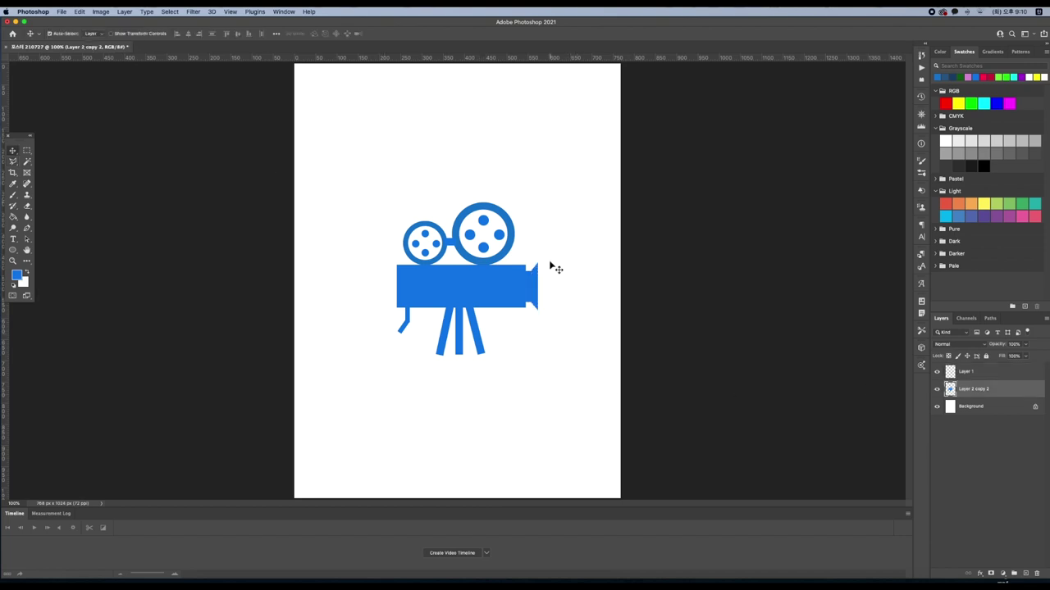
pyautogui.keyDown('shift'); pyautogui.click(974, 379); pyautogui.keyUp('shift')
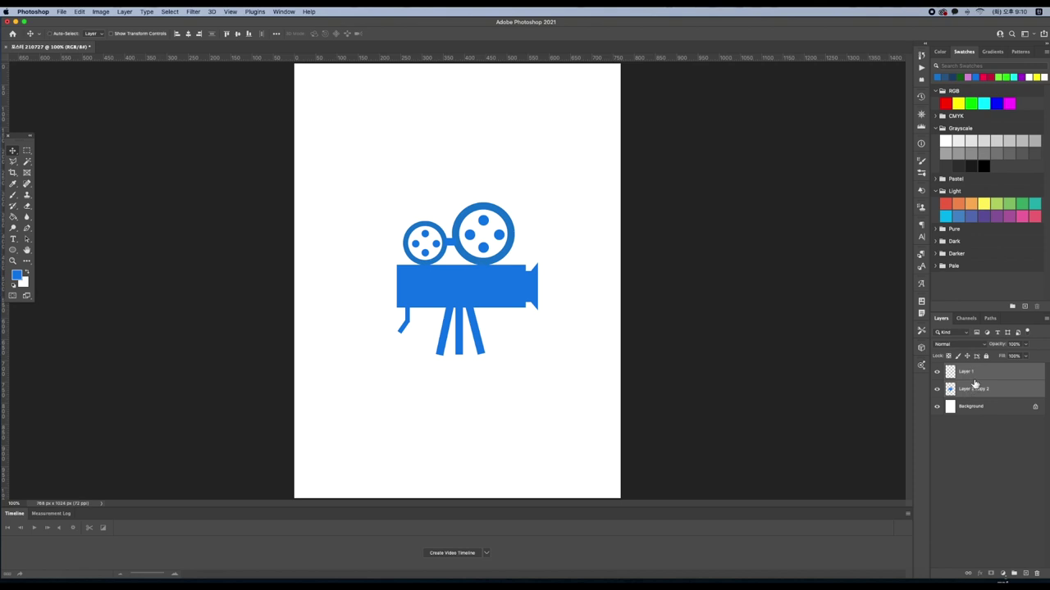
pyautogui.press('super+e')
# - Move the camera icon to the upper part of the poster and scale it to about 72%
pyautogui.moveTo(459, 316); pyautogui.dragTo(479, 240)
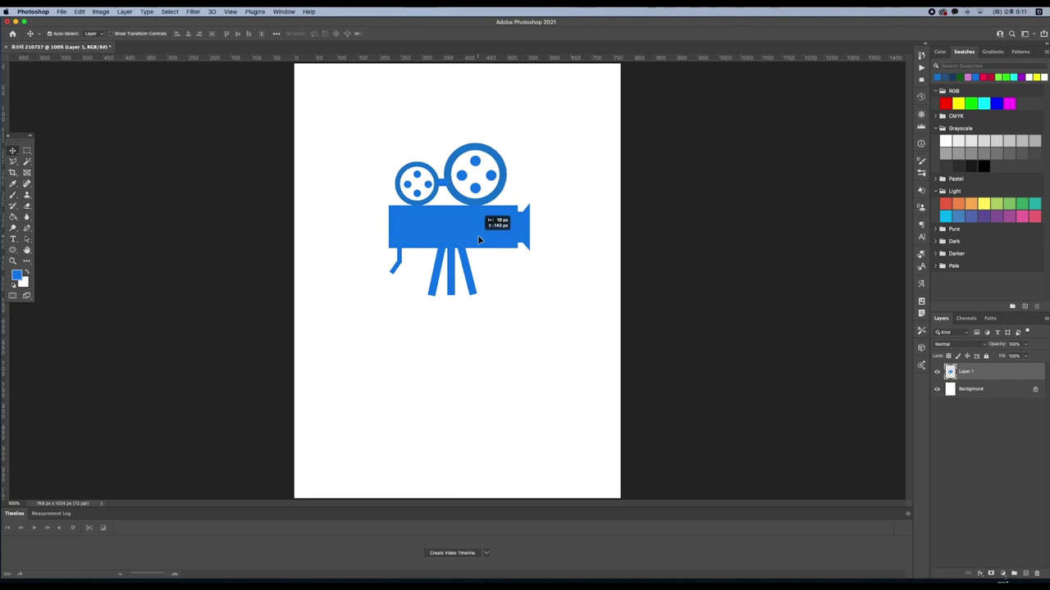
pyautogui.press('super+t')
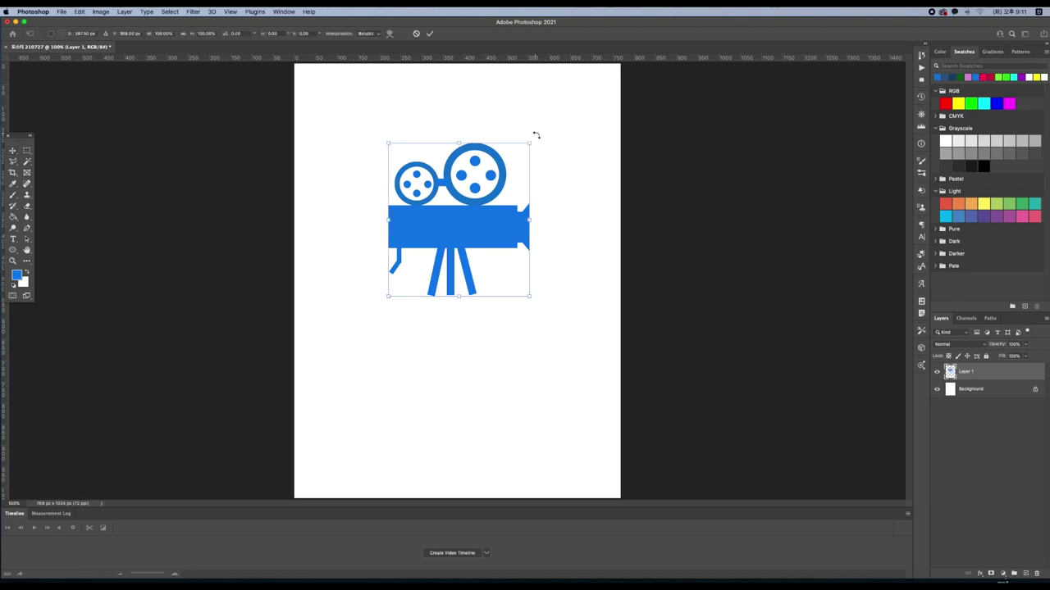
pyautogui.moveTo(531, 145); pyautogui.dragTo(513, 165)
pyautogui.moveTo(500, 235); pyautogui.dragTo(499, 242)
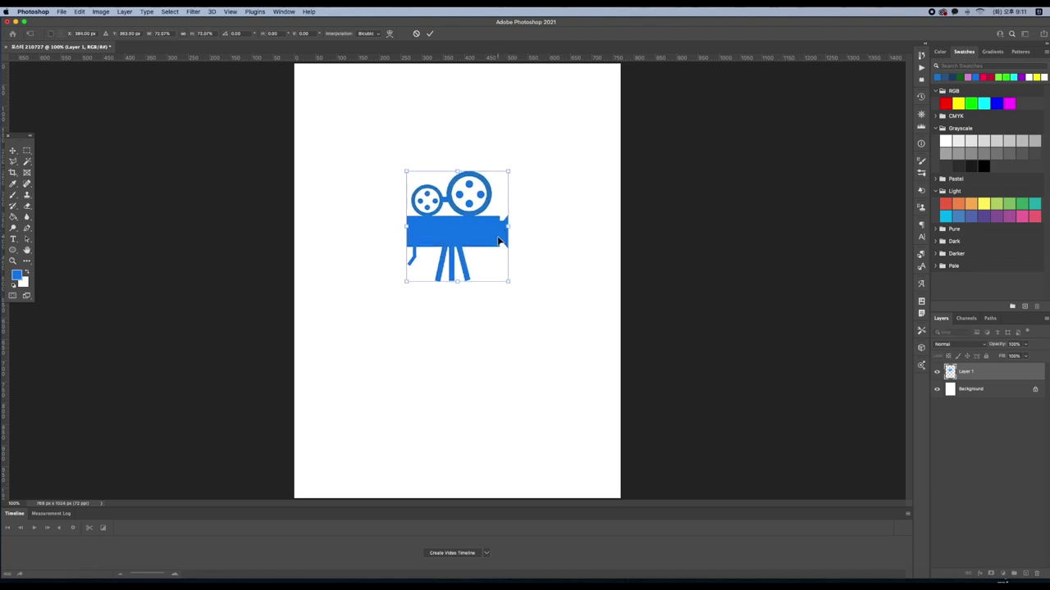
pyautogui.press('Return')
pyautogui.click(601, 384)
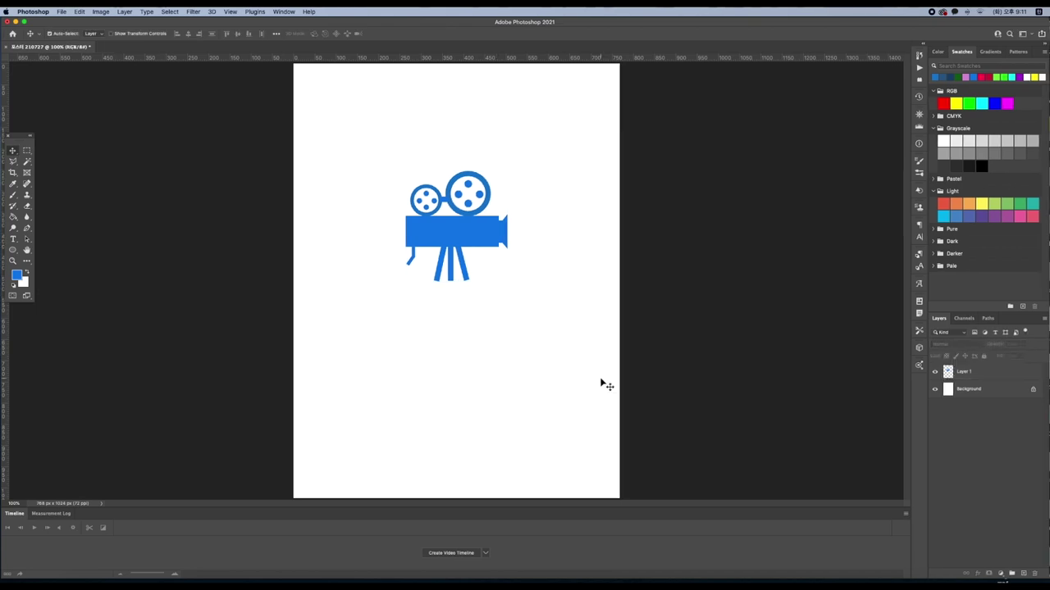
# - Add the film strip image across the middle of the poster at about 850 px wide, and nudge the camera icon upward
pyautogui.press('super')
pyautogui.press('super')
pyautogui.press('super')
pyautogui.press('super+shift+p')
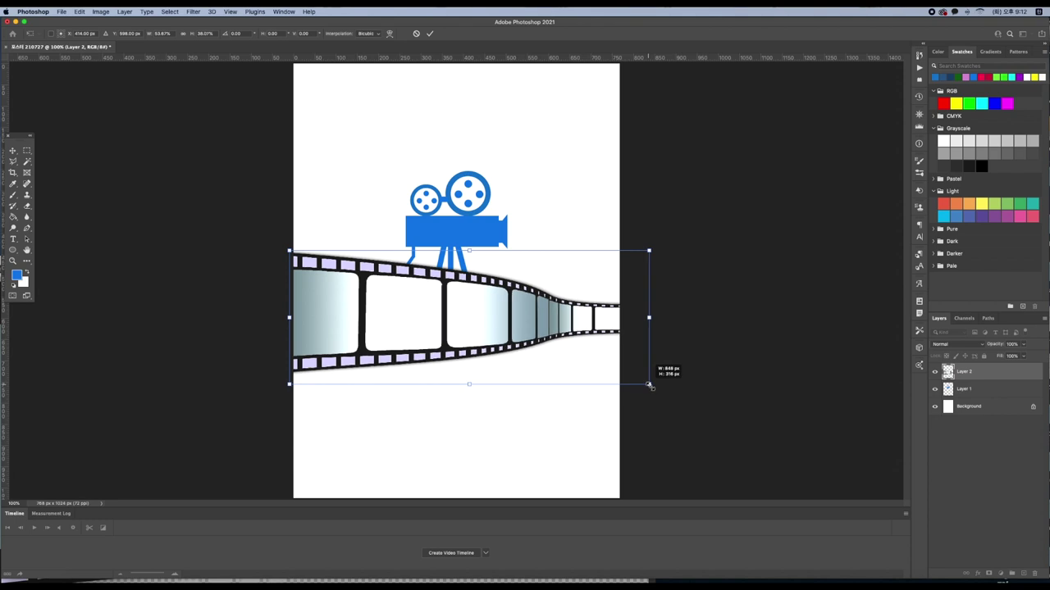
pyautogui.moveTo(649, 385); pyautogui.dragTo(647, 385)
pyautogui.doubleClick(485, 298)
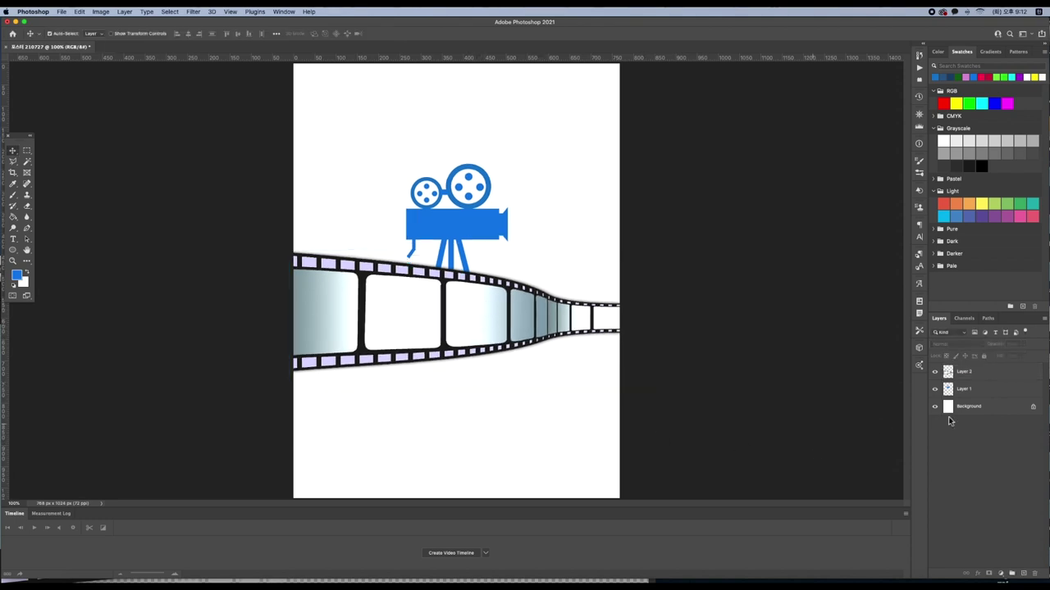
# - Add a new empty layer above the film strip layer
pyautogui.click(995, 375)
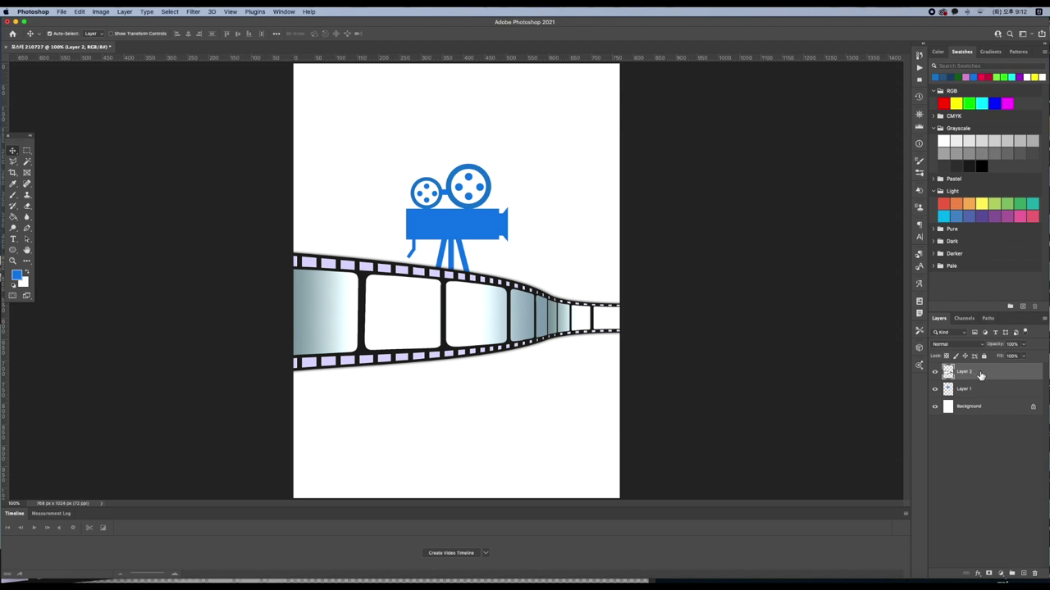
pyautogui.click(1023, 575)
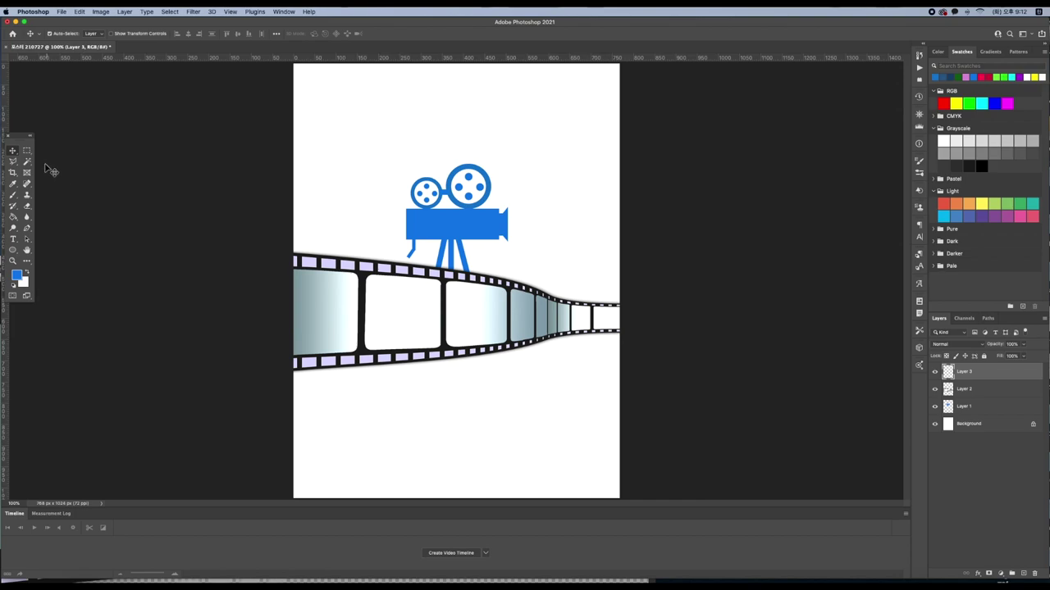